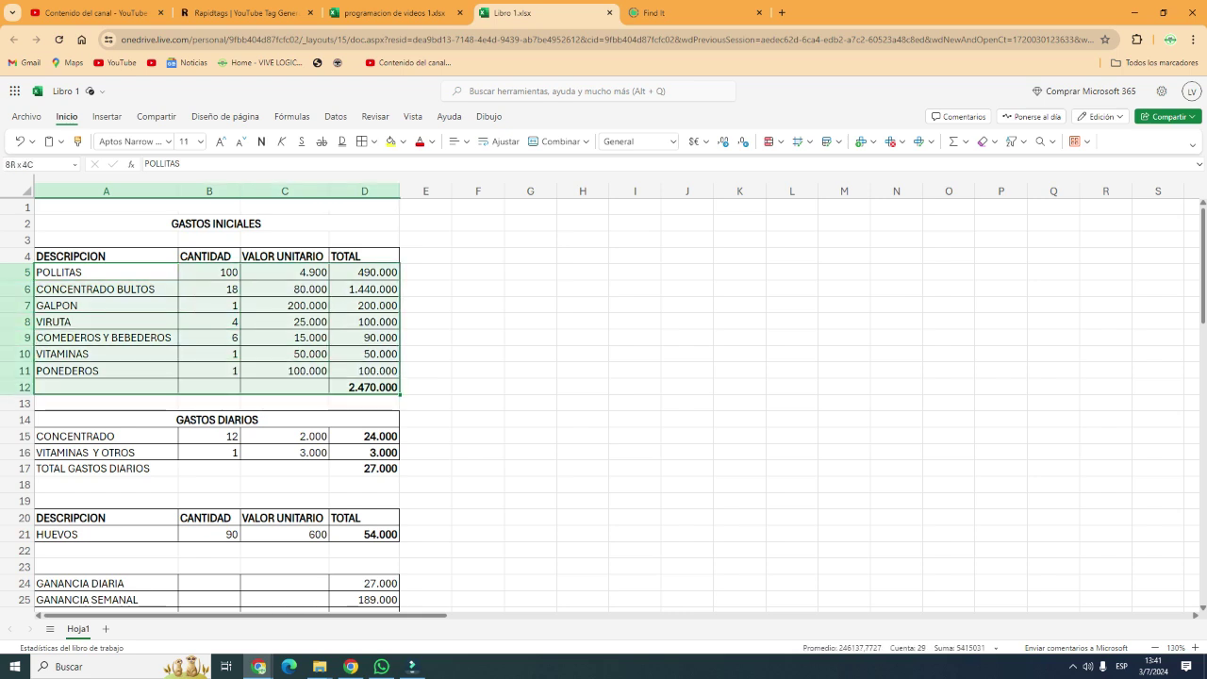
# Step: Examine the POLLITAS row of the GASTOS INICIALES table, including its quantity, unit value and total
pyautogui.click(478, 322)
pyautogui.moveTo(106, 273); pyautogui.dragTo(365, 371)
pyautogui.click(477, 321)
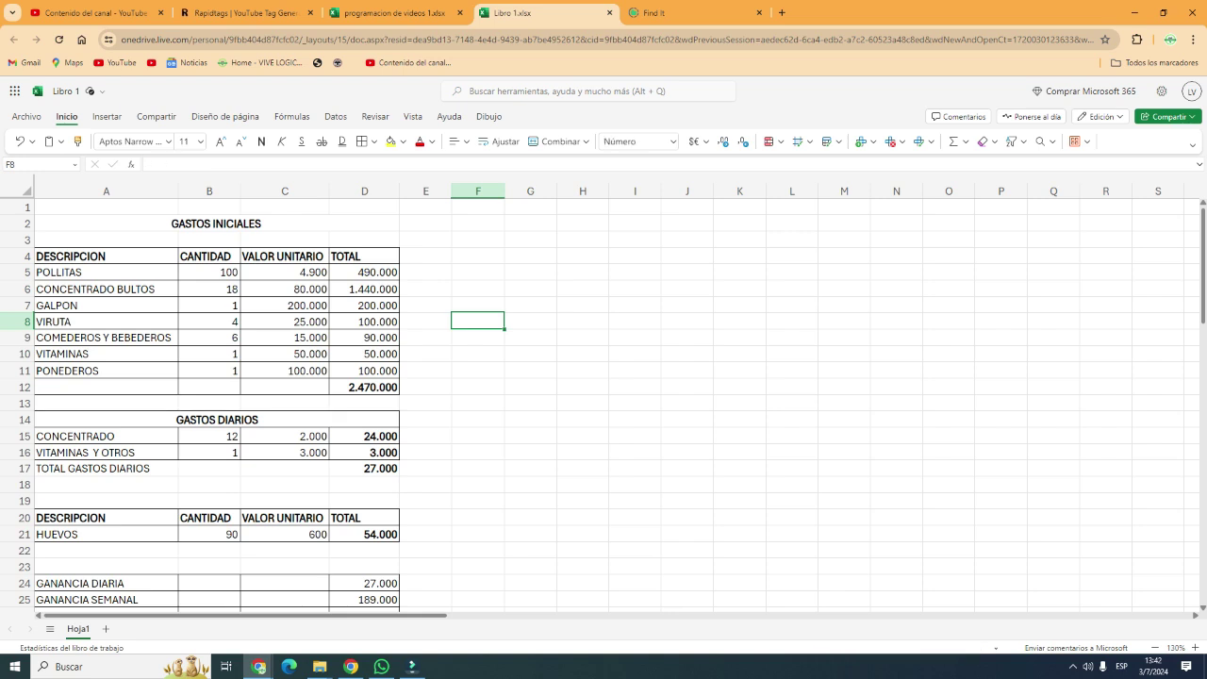
pyautogui.click(107, 272)
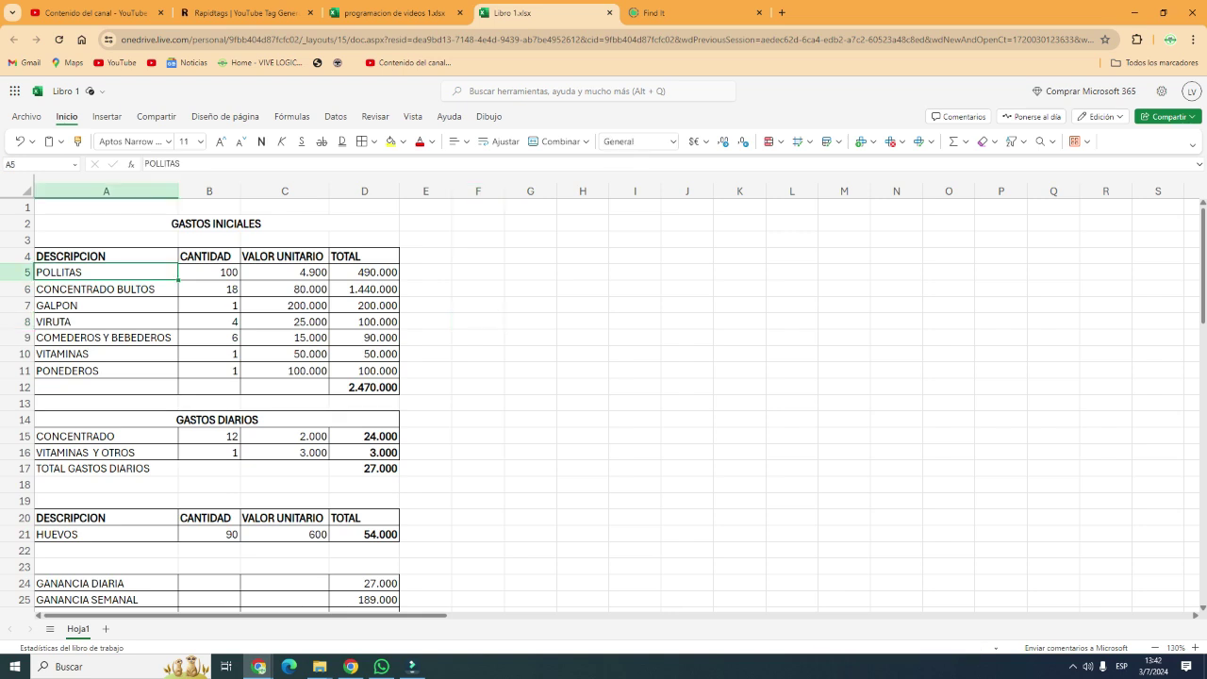
pyautogui.click(210, 256)
pyautogui.click(209, 272)
pyautogui.click(284, 273)
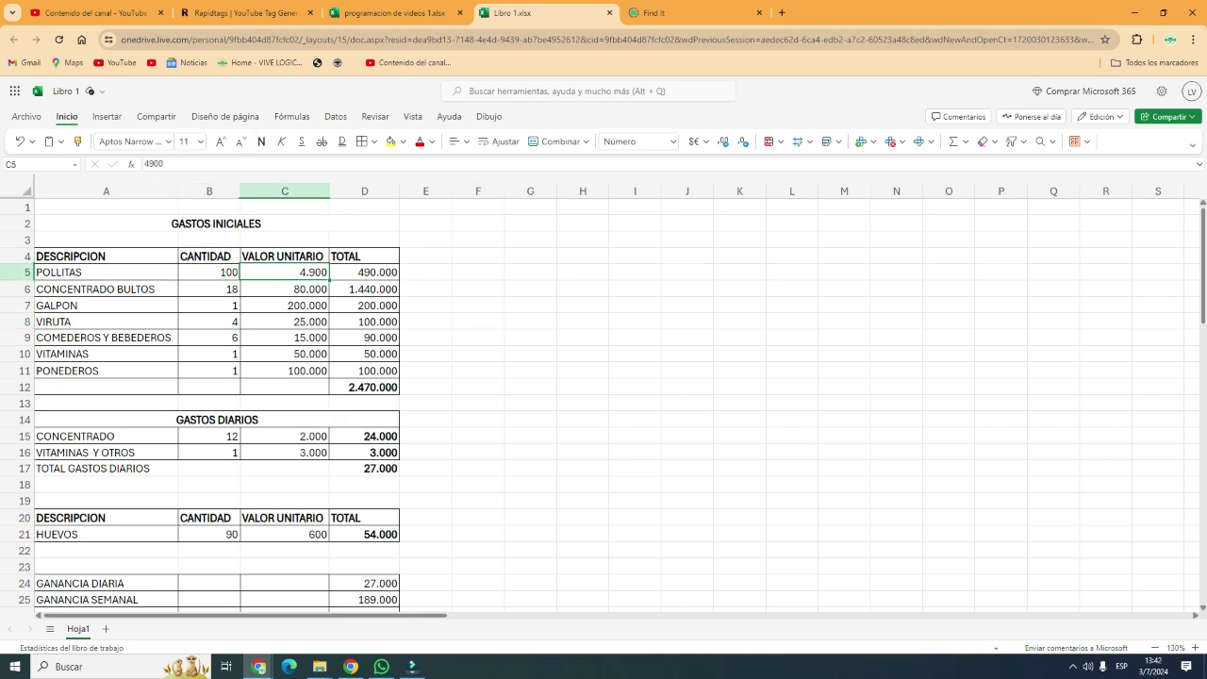
pyautogui.click(365, 273)
# Step: Examine the quantity, unit value and total formula of the CONCENTRADO BULTOS row
pyautogui.click(364, 289)
pyautogui.click(284, 289)
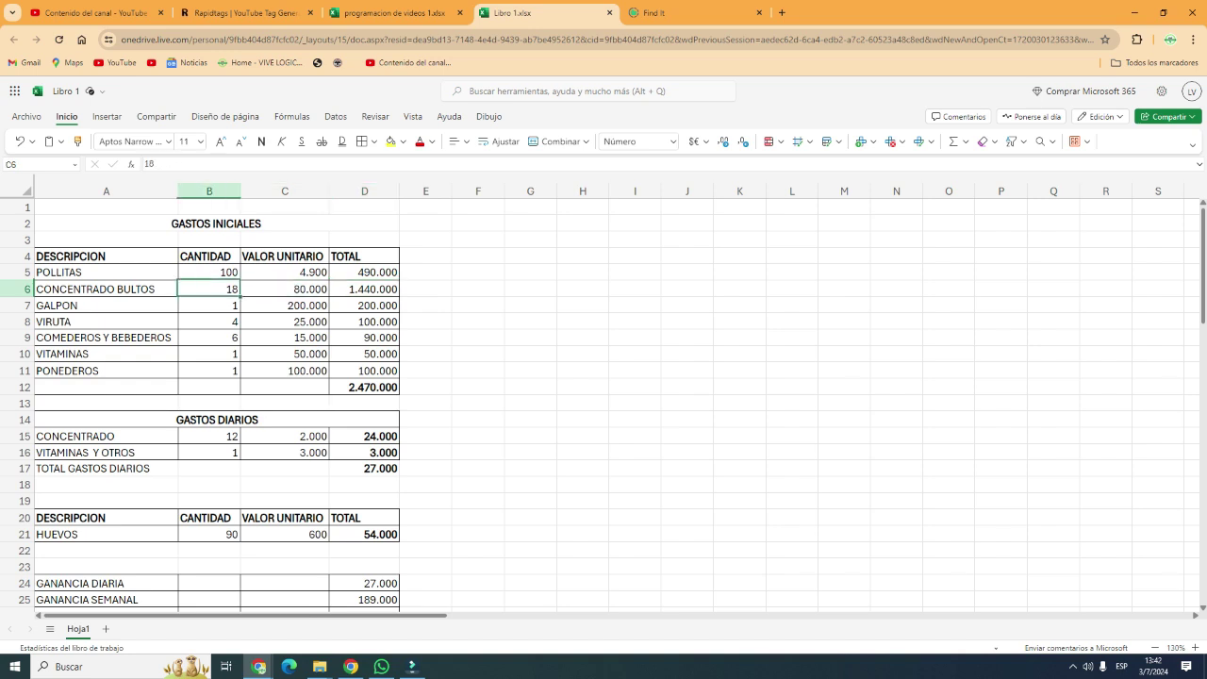
pyautogui.press('Left')
pyautogui.press('Left')
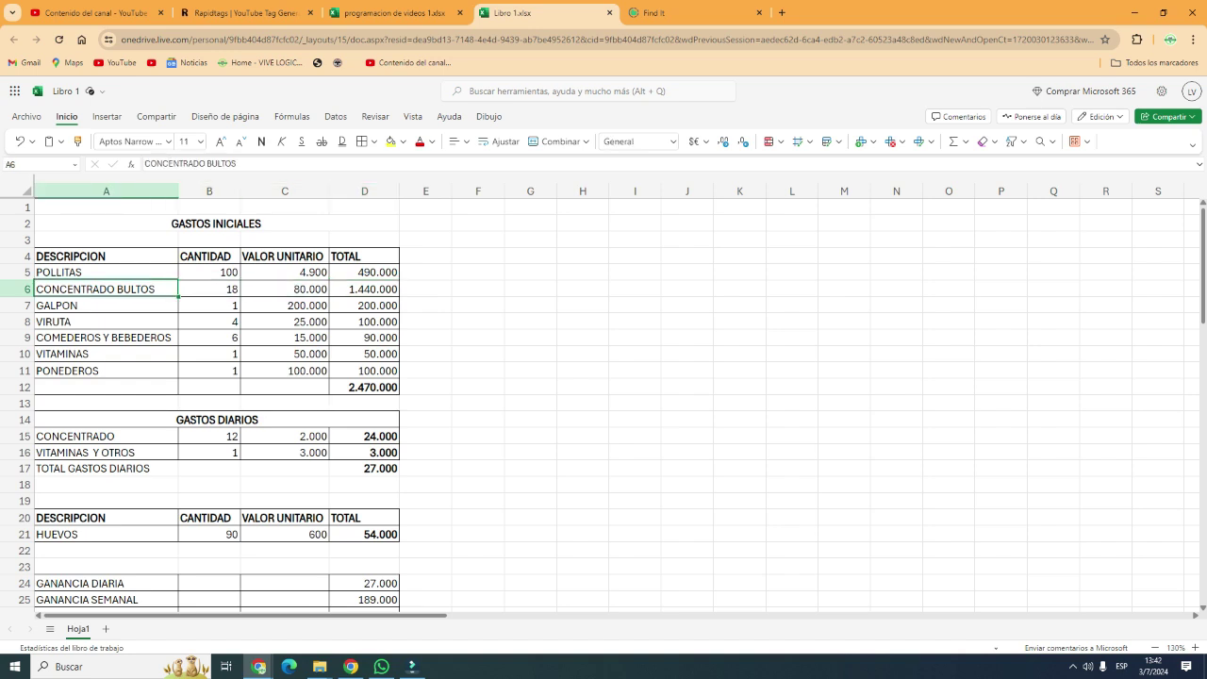
pyautogui.press('Right')
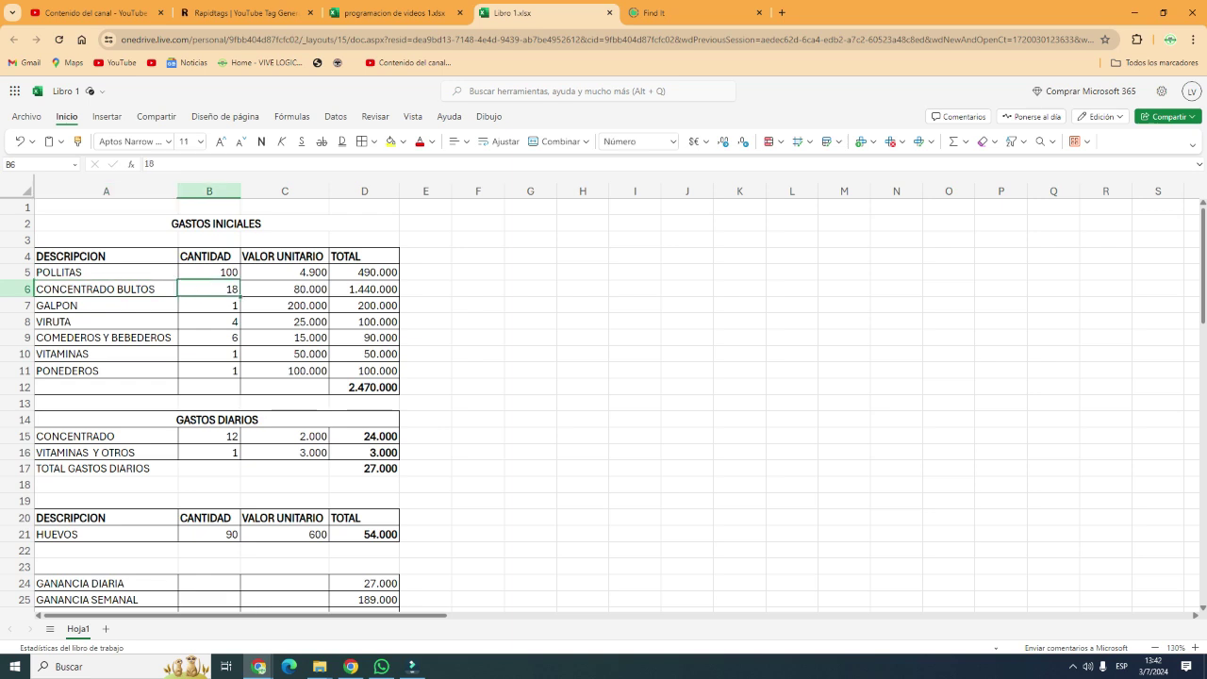
pyautogui.press('Right')
pyautogui.press('Left')
pyautogui.press('Right')
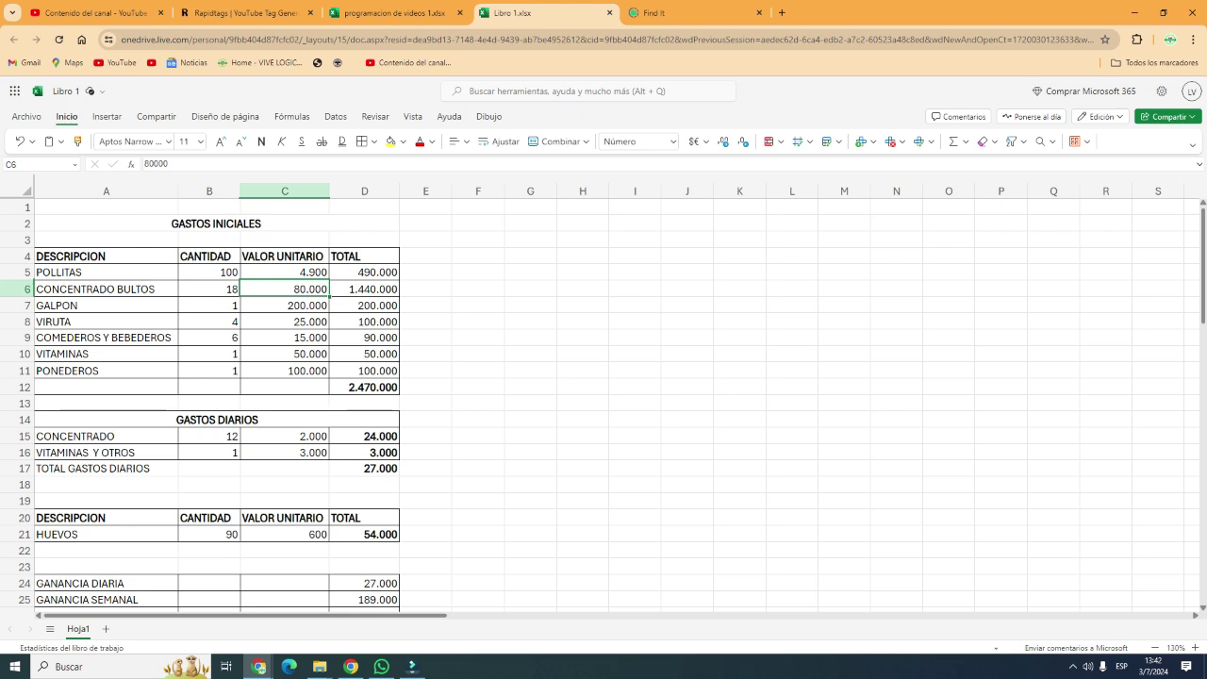
pyautogui.click(209, 306)
pyautogui.click(285, 289)
pyautogui.click(365, 289)
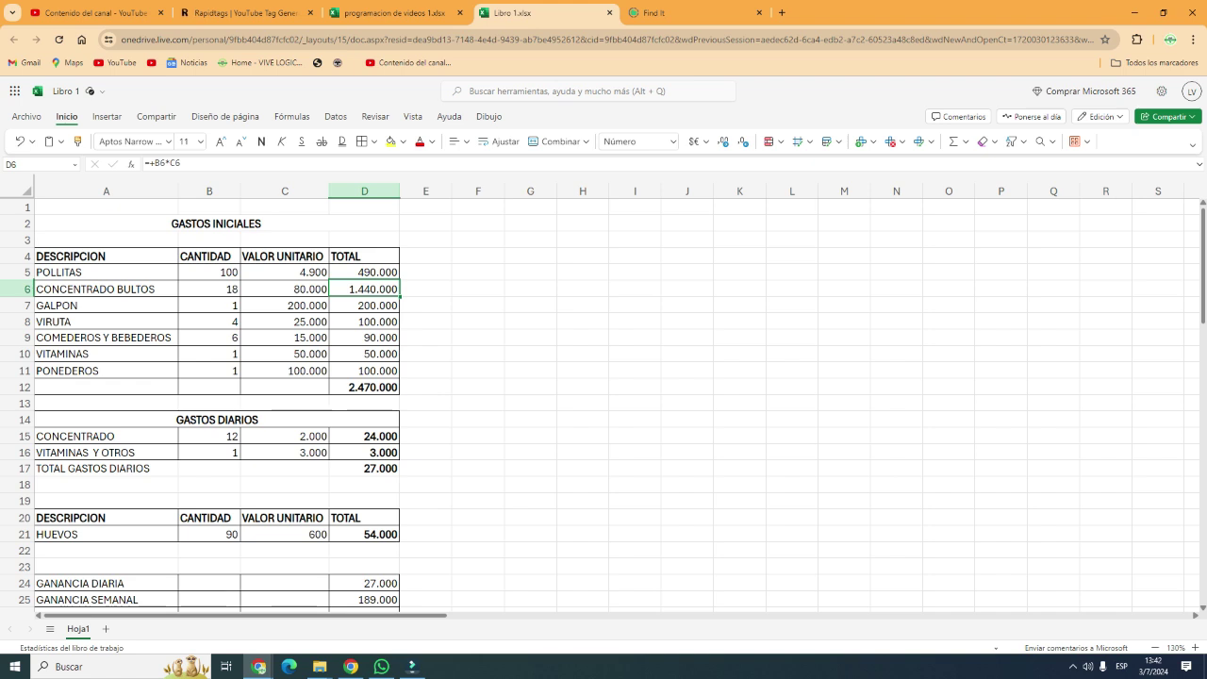
# Step: Set the unit value of VITAMINAS in the GASTOS INICIALES table to 100000
pyautogui.click(106, 354)
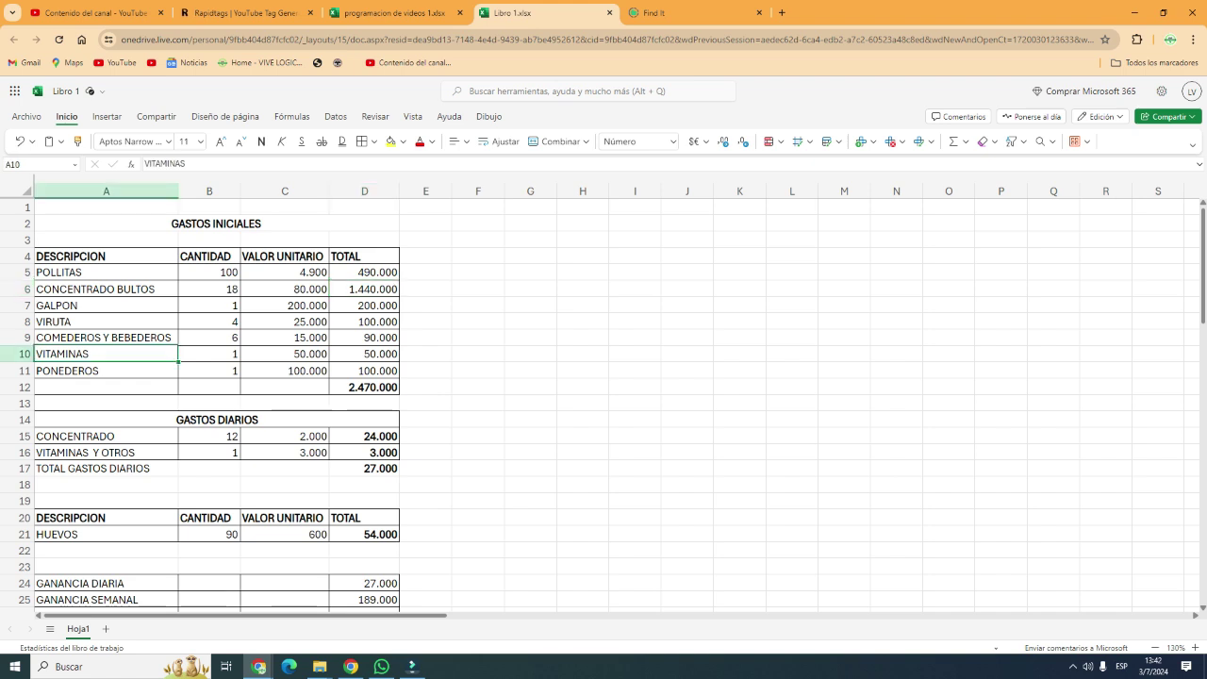
pyautogui.click(285, 354)
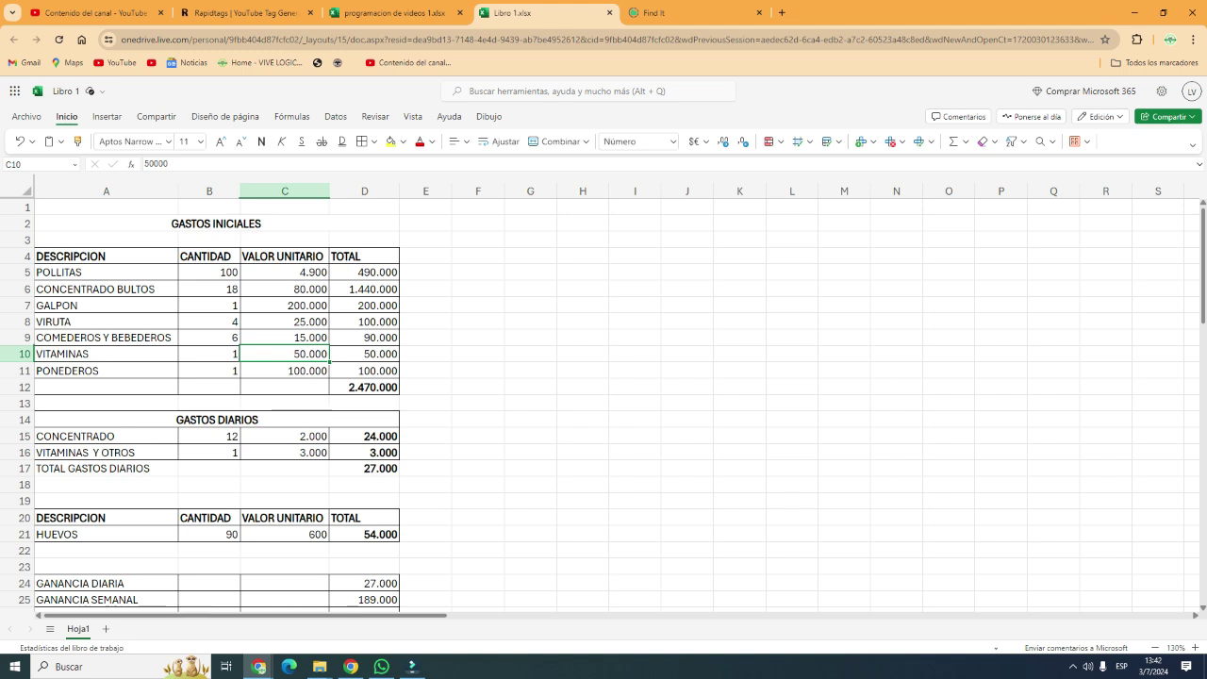
pyautogui.click(171, 164)
pyautogui.press('BackSpace')
pyautogui.press('BackSpace')
pyautogui.press('BackSpace')
pyautogui.press('BackSpace')
pyautogui.press('BackSpace')
pyautogui.write('100000')
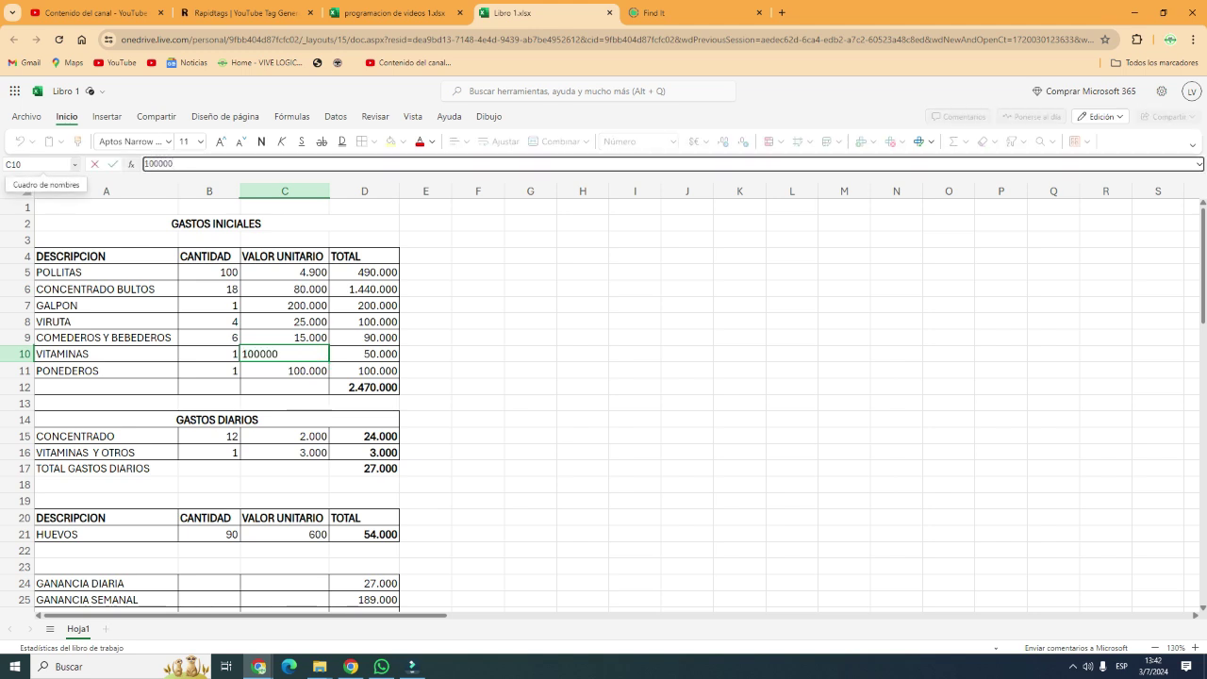
pyautogui.press('Return')
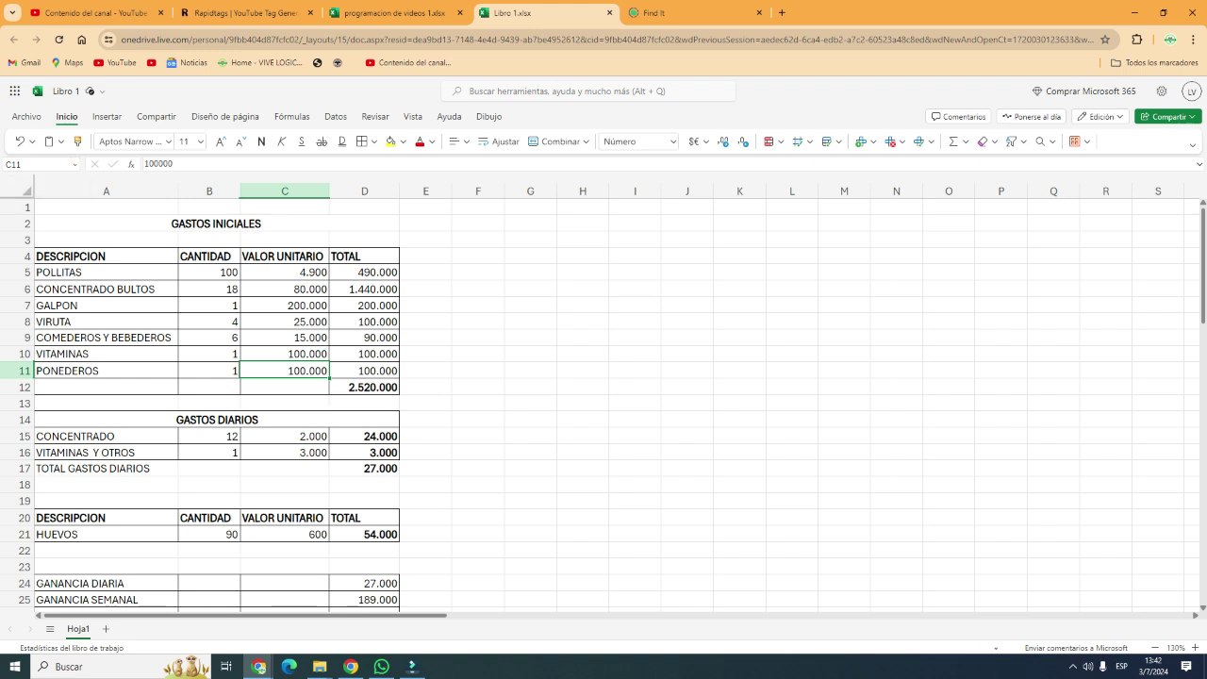
# Step: Check the PONEDEROS row and the sum of the initial expenses in cell D12
pyautogui.press('Left')
pyautogui.press('Right')
pyautogui.press('Down')
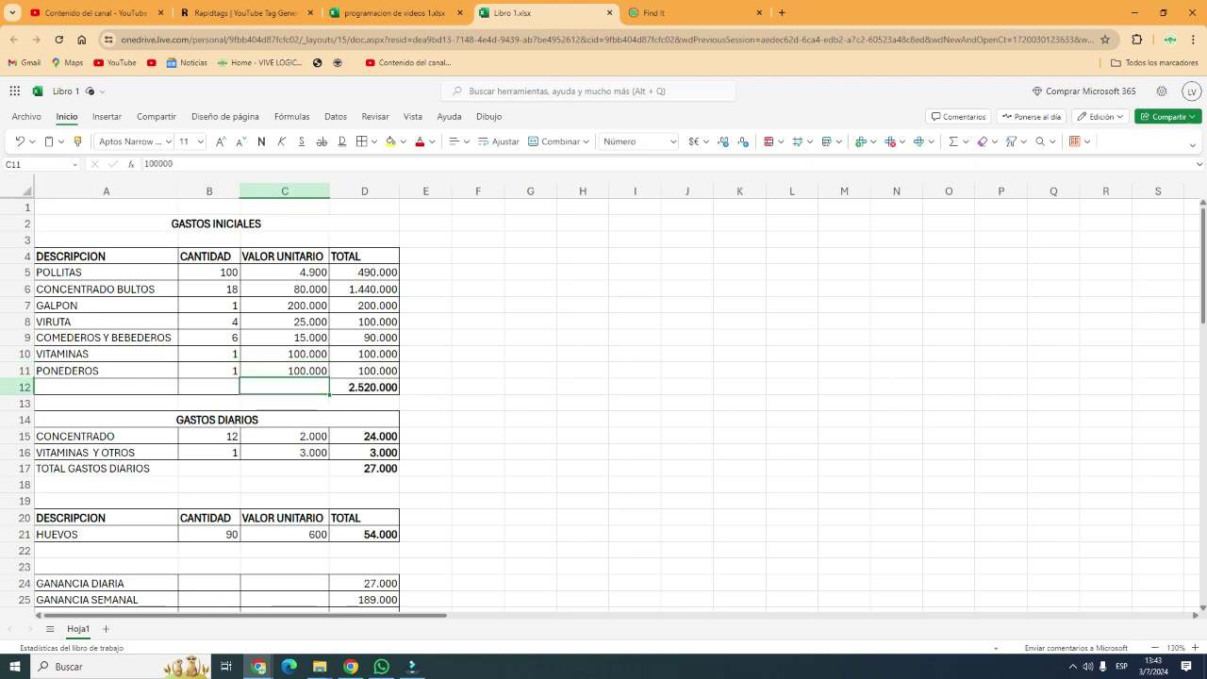
pyautogui.press('Up')
pyautogui.press('Right')
pyautogui.press('Down')
pyautogui.press('Up')
pyautogui.press('Down')
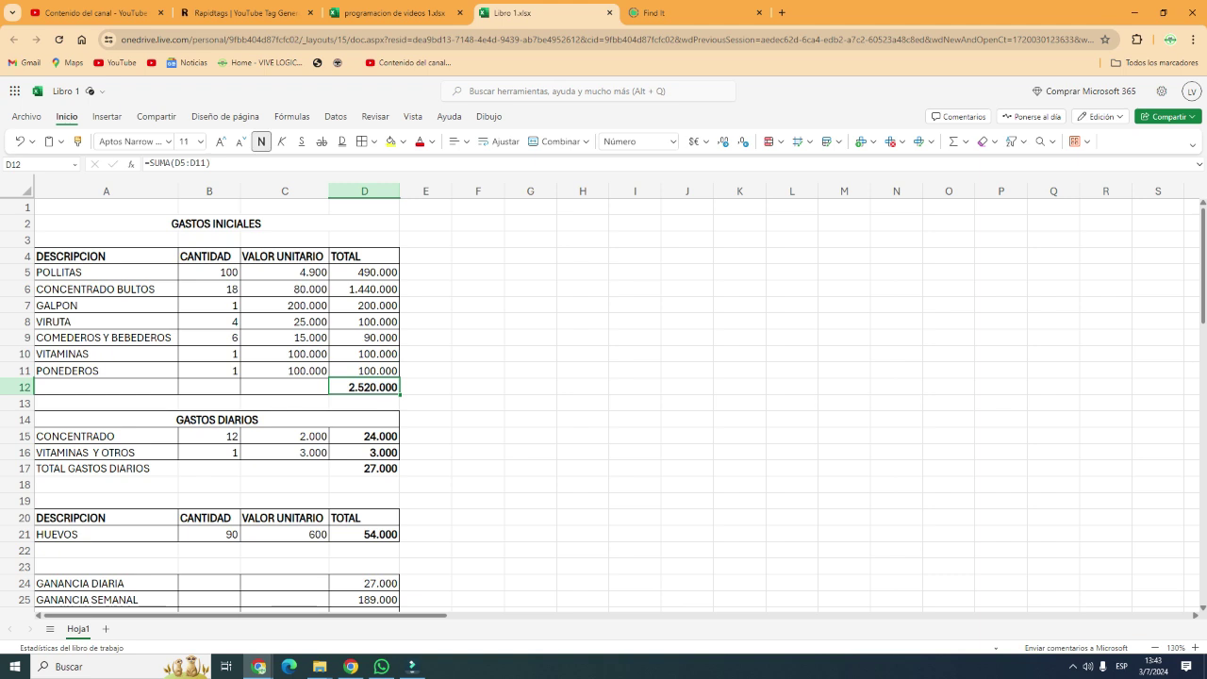
# Step: Set the unit value of VITAMINAS in cell C10 to 150000 and check the initial expenses total
pyautogui.click(285, 353)
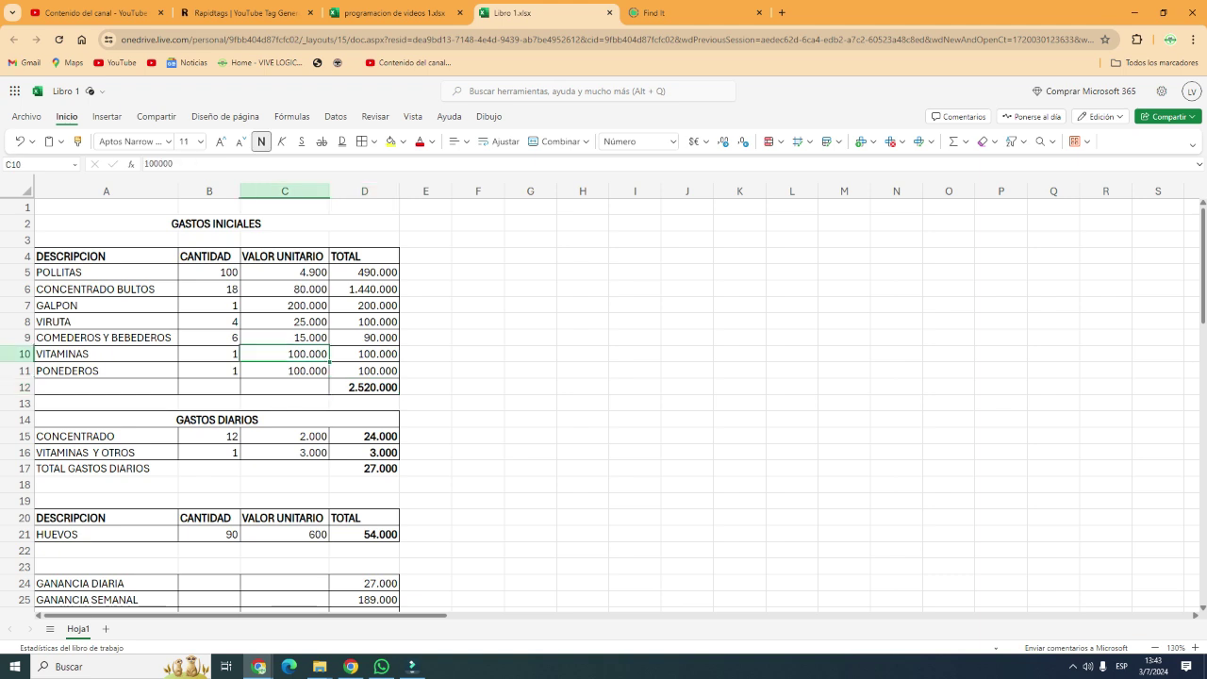
pyautogui.write('150000')
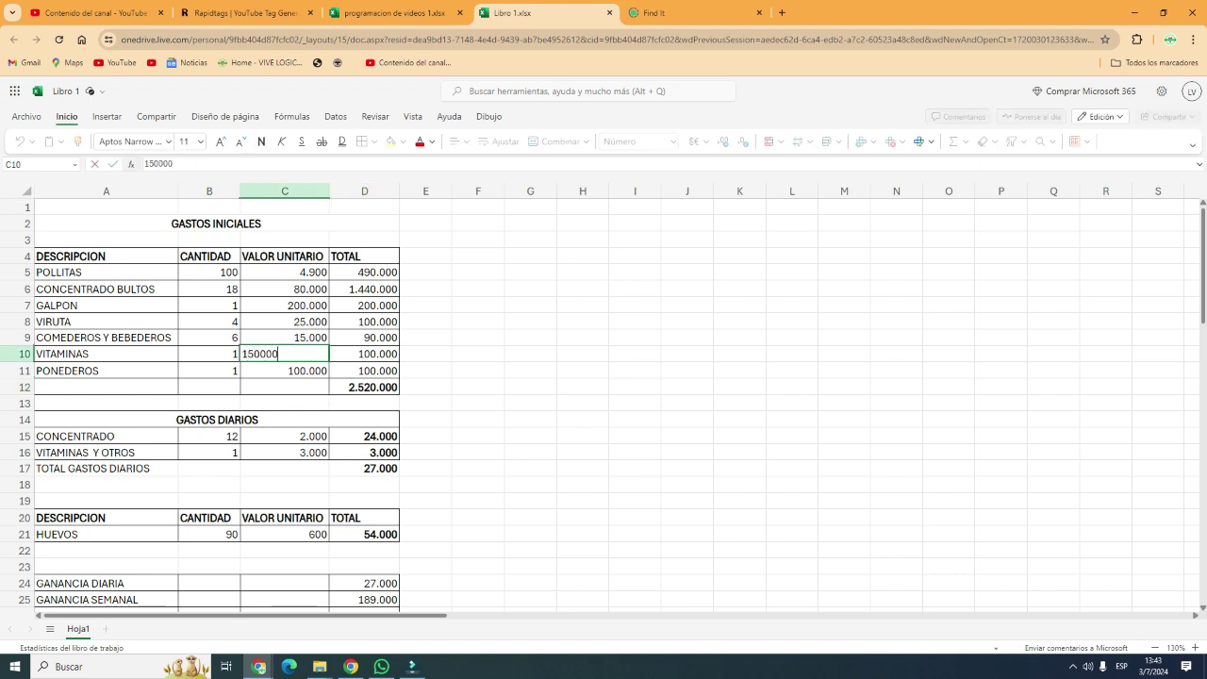
pyautogui.press('Return')
pyautogui.click(364, 403)
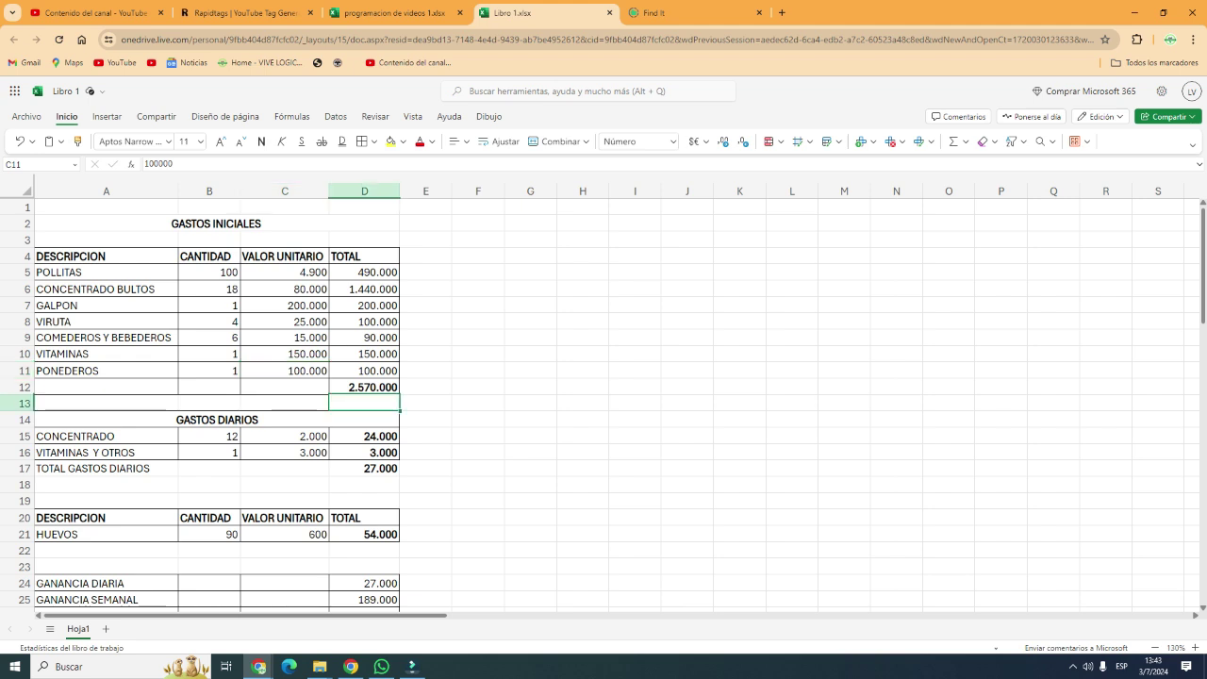
pyautogui.click(365, 387)
pyautogui.click(478, 387)
pyautogui.click(365, 388)
pyautogui.click(478, 371)
pyautogui.click(426, 387)
pyautogui.click(478, 387)
pyautogui.write('+')
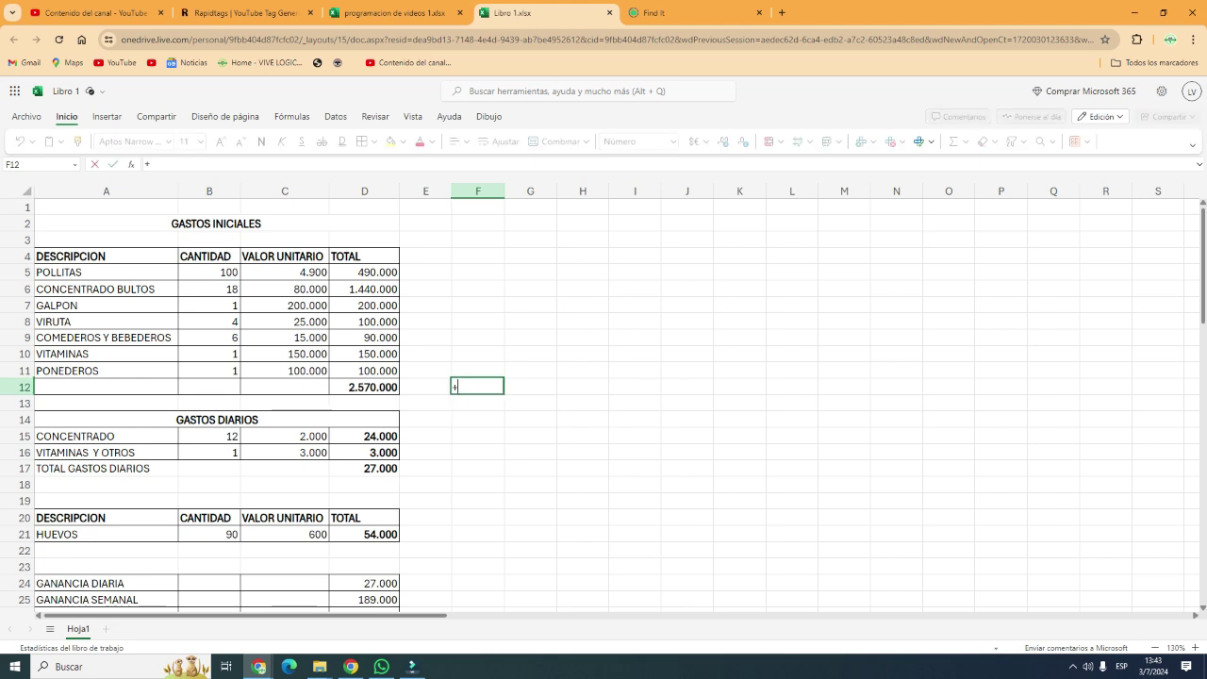
pyautogui.press('Down')
pyautogui.press('Escape')
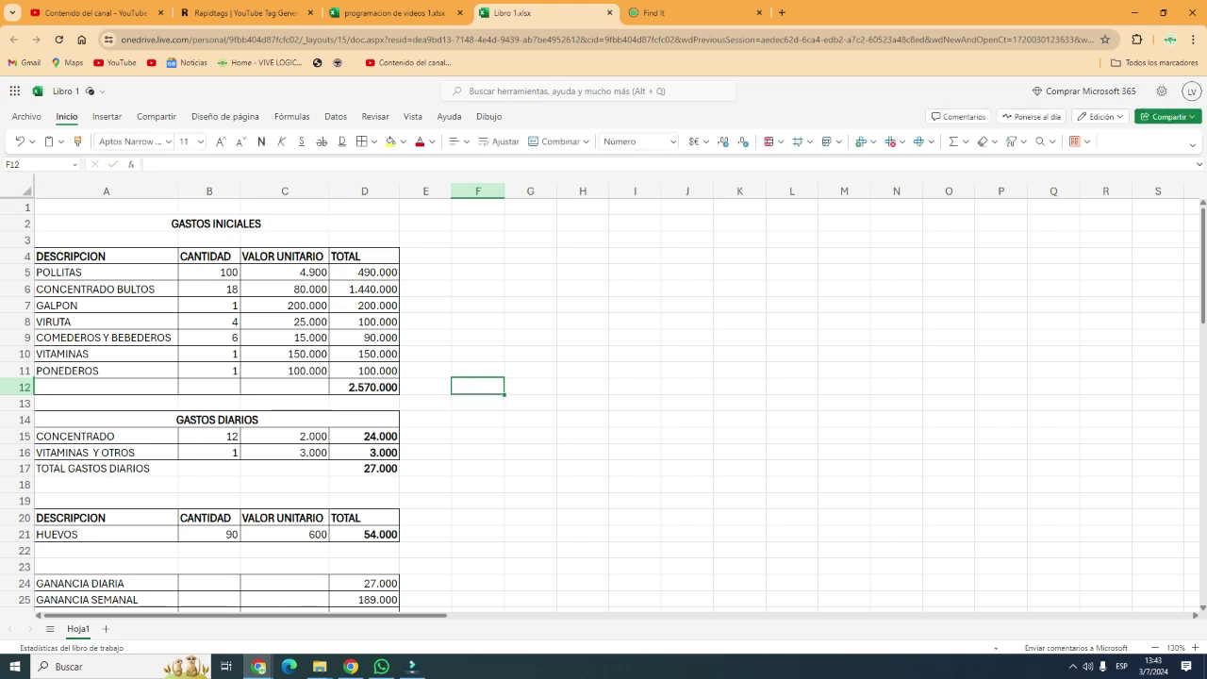
pyautogui.click(477, 337)
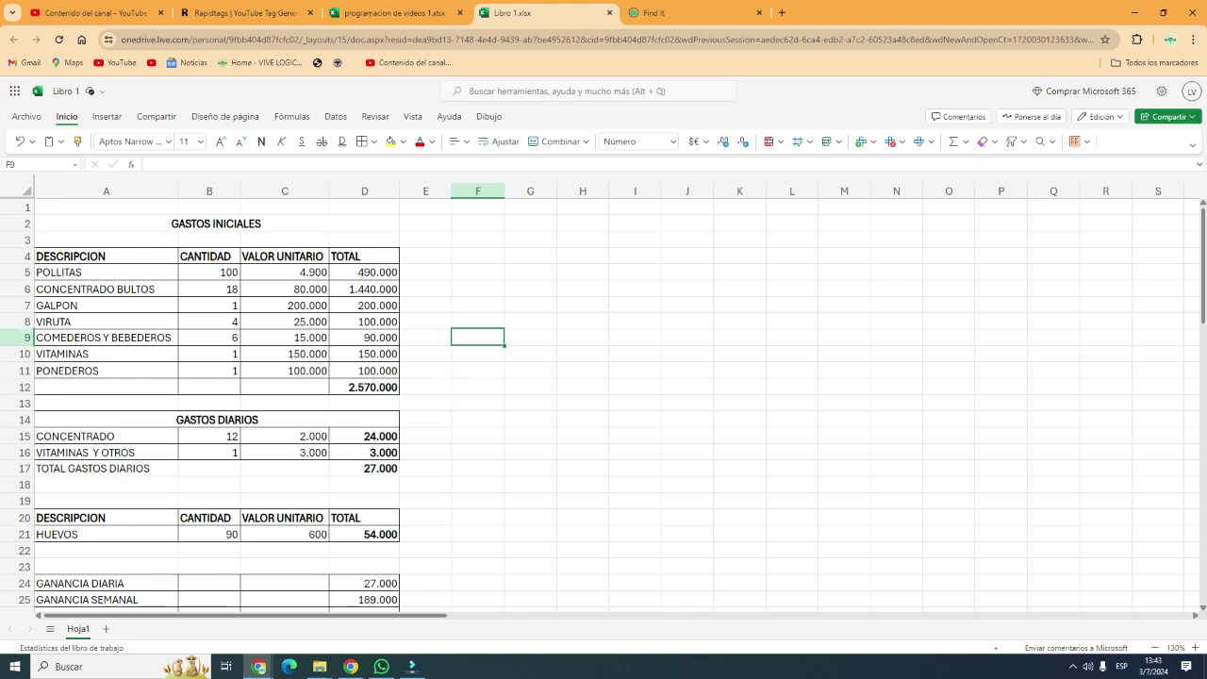
pyautogui.click(478, 402)
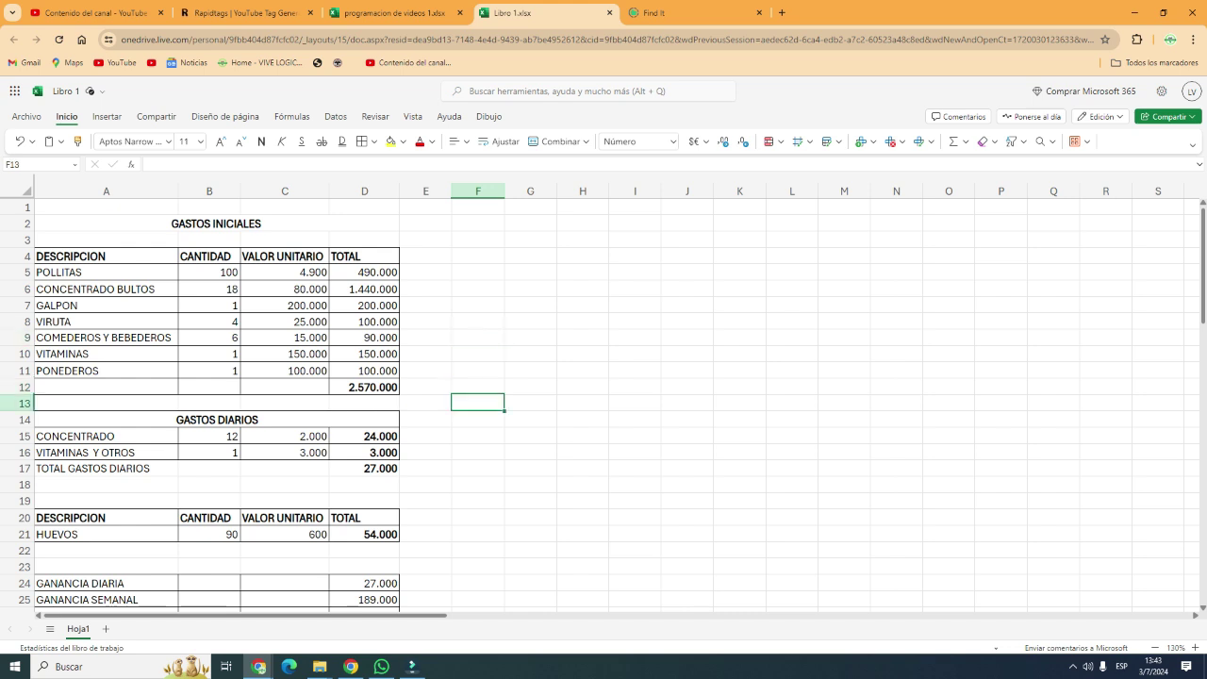
# Step: Examine the GASTOS INICIALES total and the quantities, unit values and totals in the GASTOS DIARIOS section
pyautogui.scroll(-2, 603, 405)
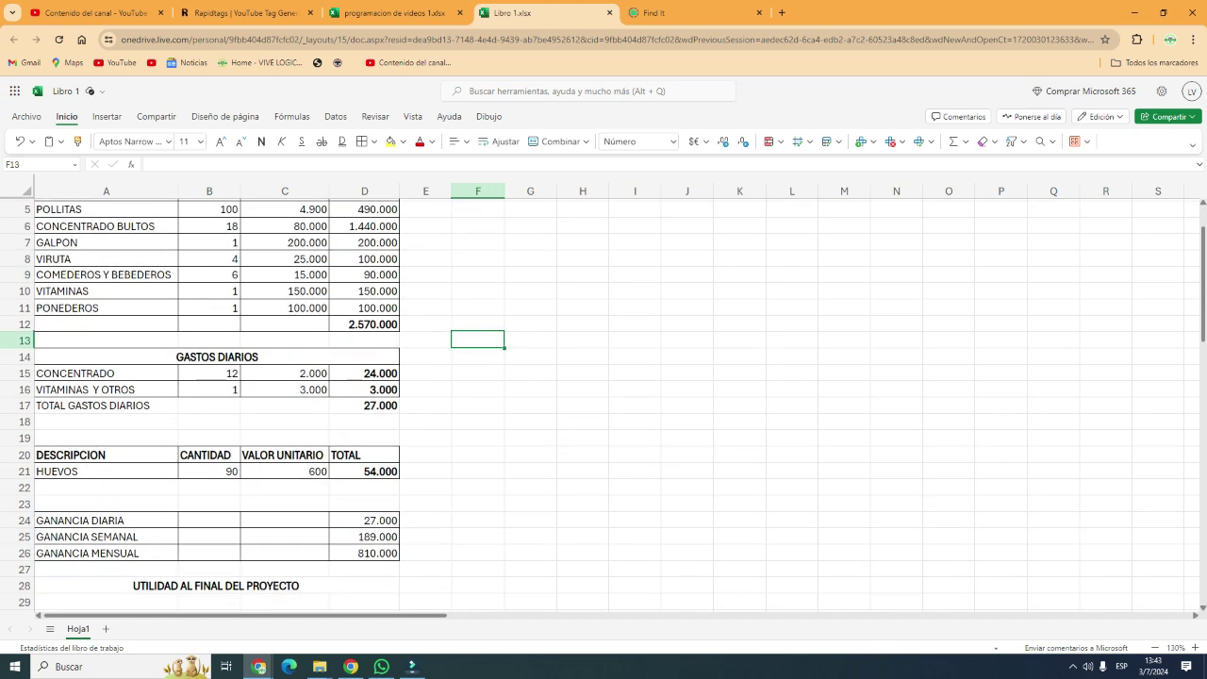
pyautogui.click(365, 324)
pyautogui.scroll(1, 365, 325)
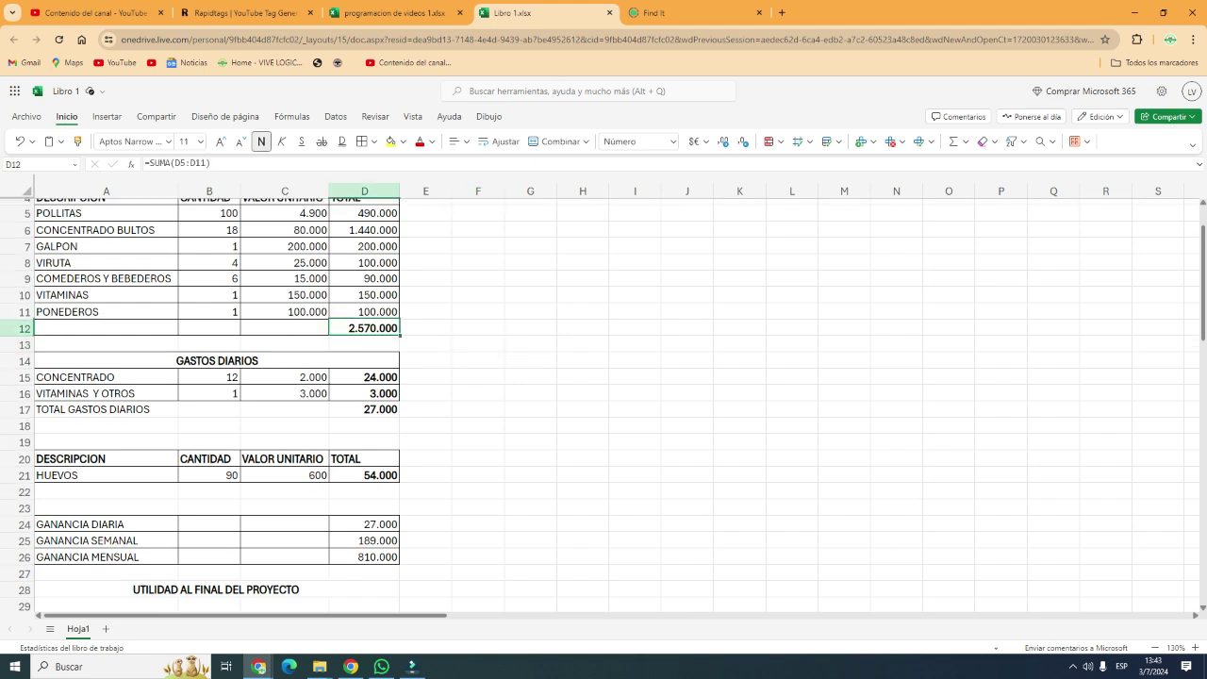
pyautogui.scroll(2, 603, 406)
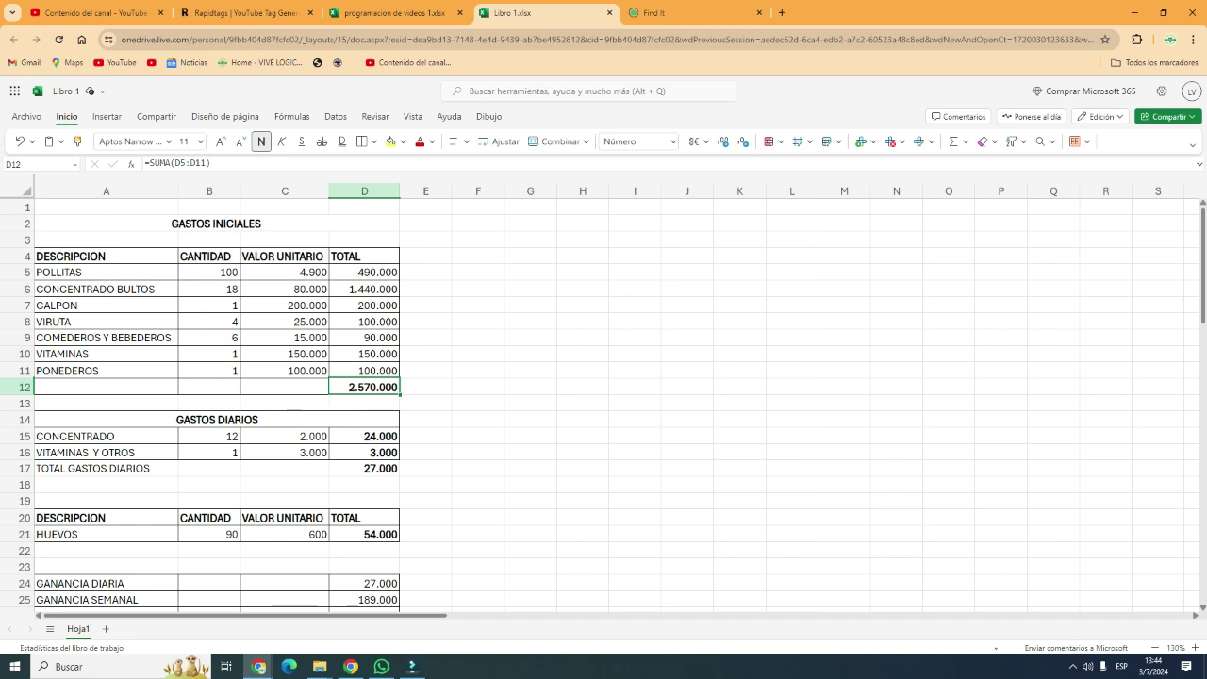
pyautogui.click(285, 437)
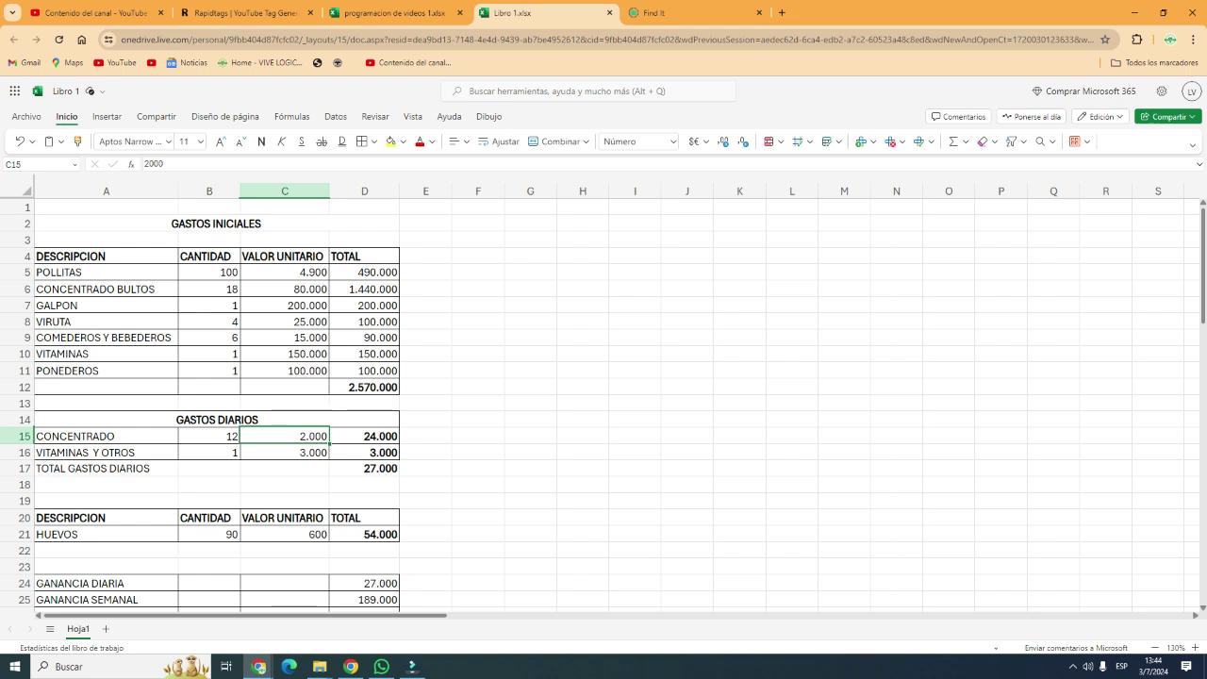
pyautogui.click(364, 437)
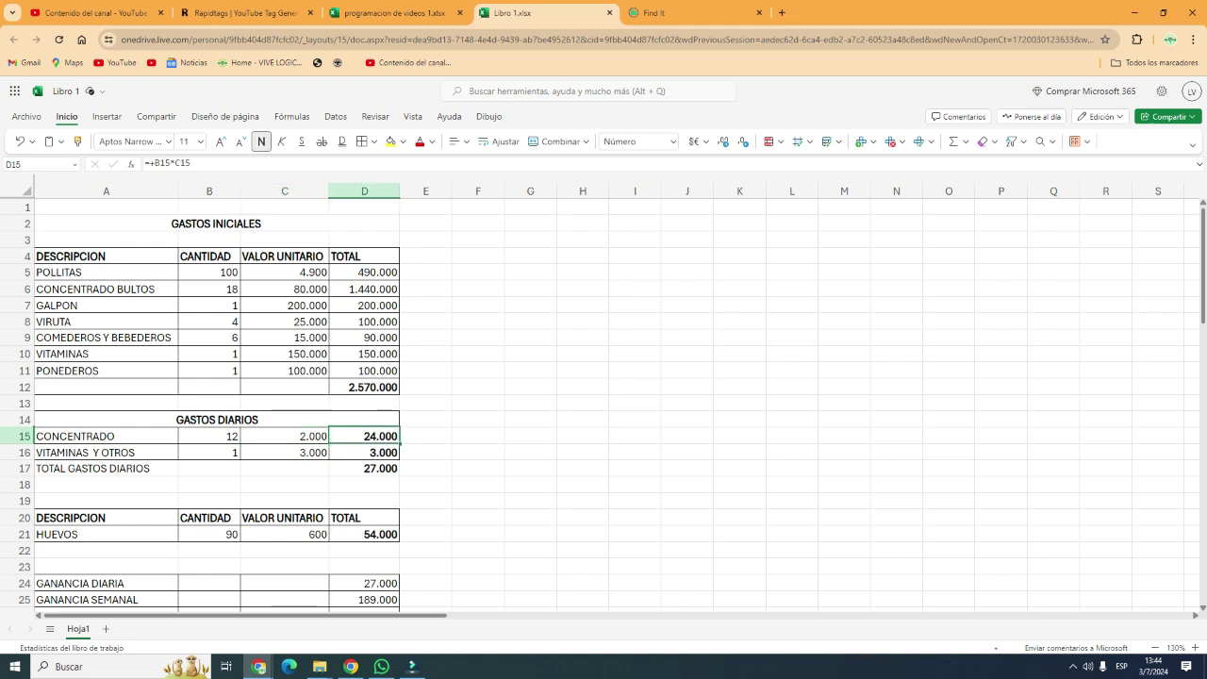
pyautogui.click(105, 452)
pyautogui.click(209, 453)
pyautogui.click(284, 437)
pyautogui.click(284, 452)
pyautogui.click(364, 452)
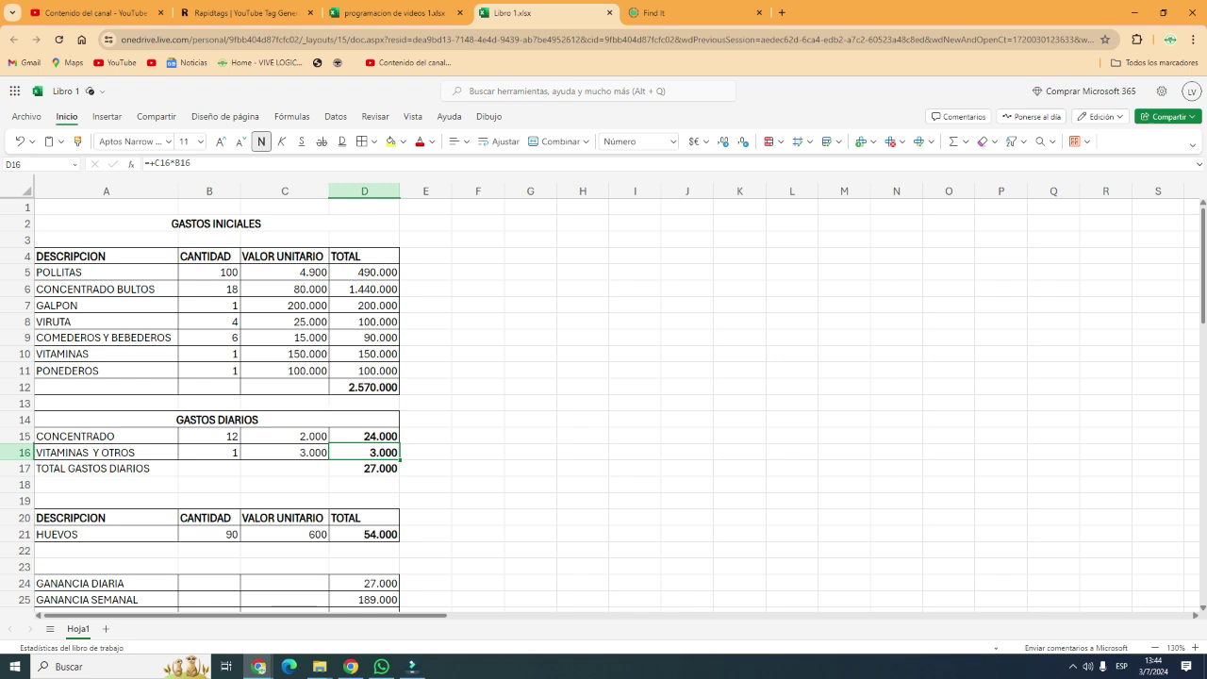
pyautogui.click(364, 468)
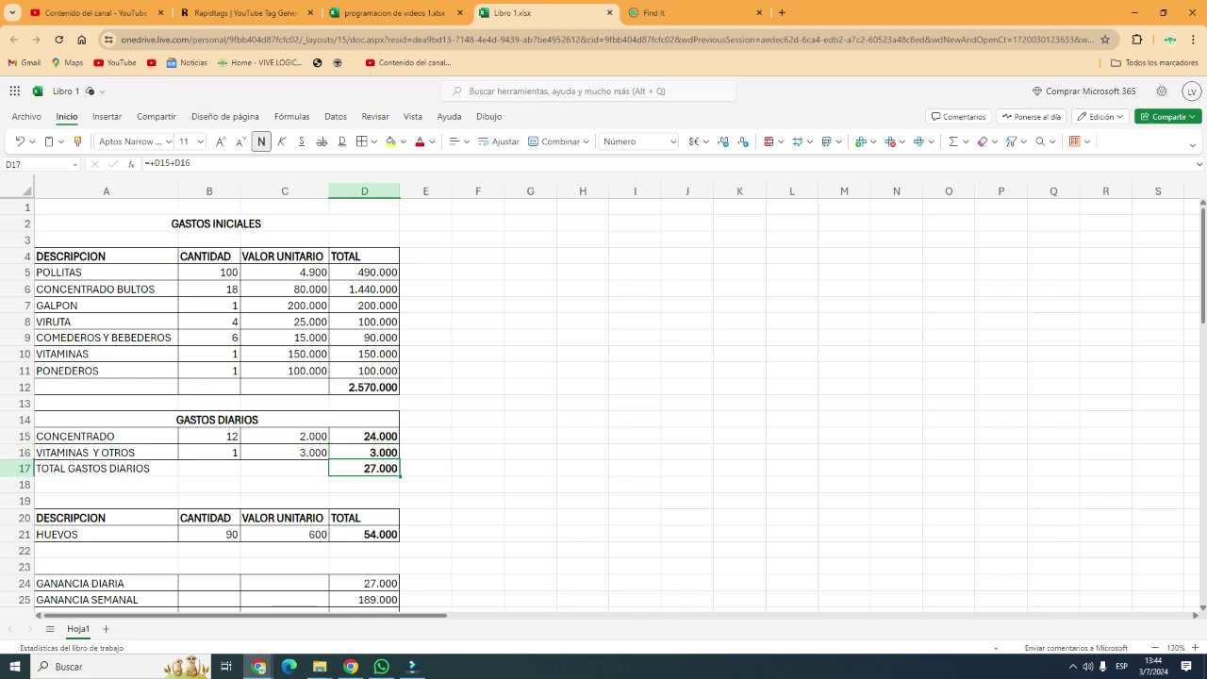
# Step: Clear the unit value of HUEVOS in cell C21, re-enter it as 600, and check the row's total formula
pyautogui.scroll(-2, 603, 406)
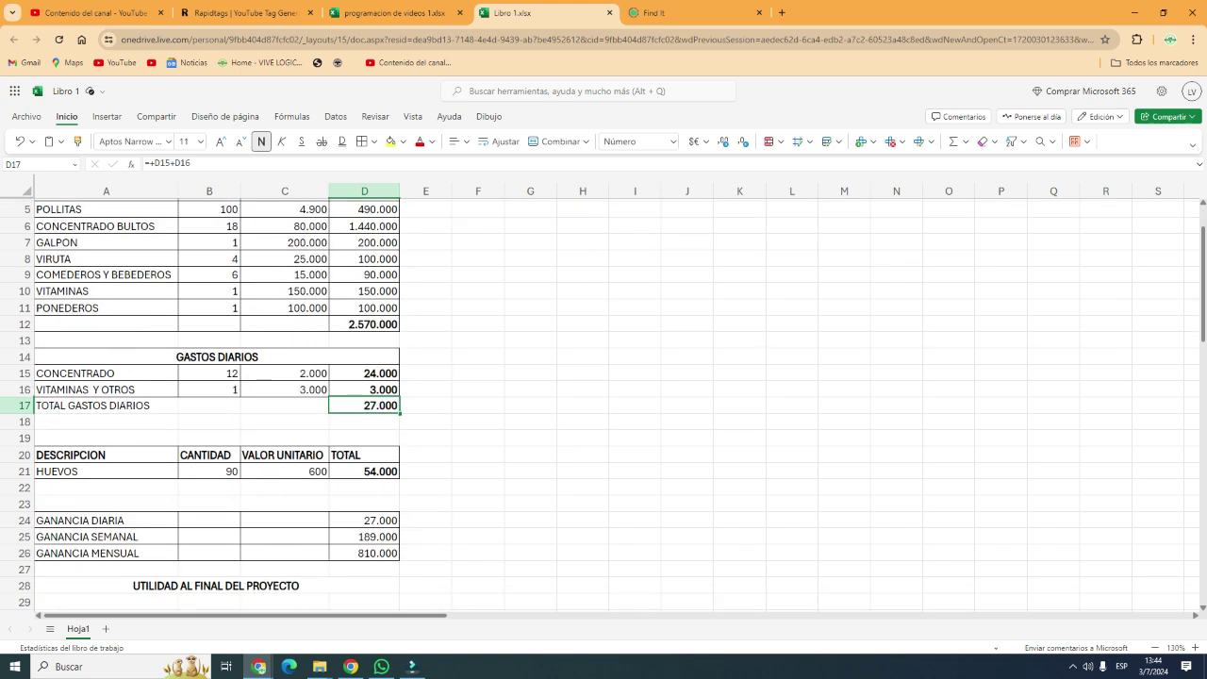
pyautogui.click(209, 472)
pyautogui.click(285, 471)
pyautogui.press('BackSpace')
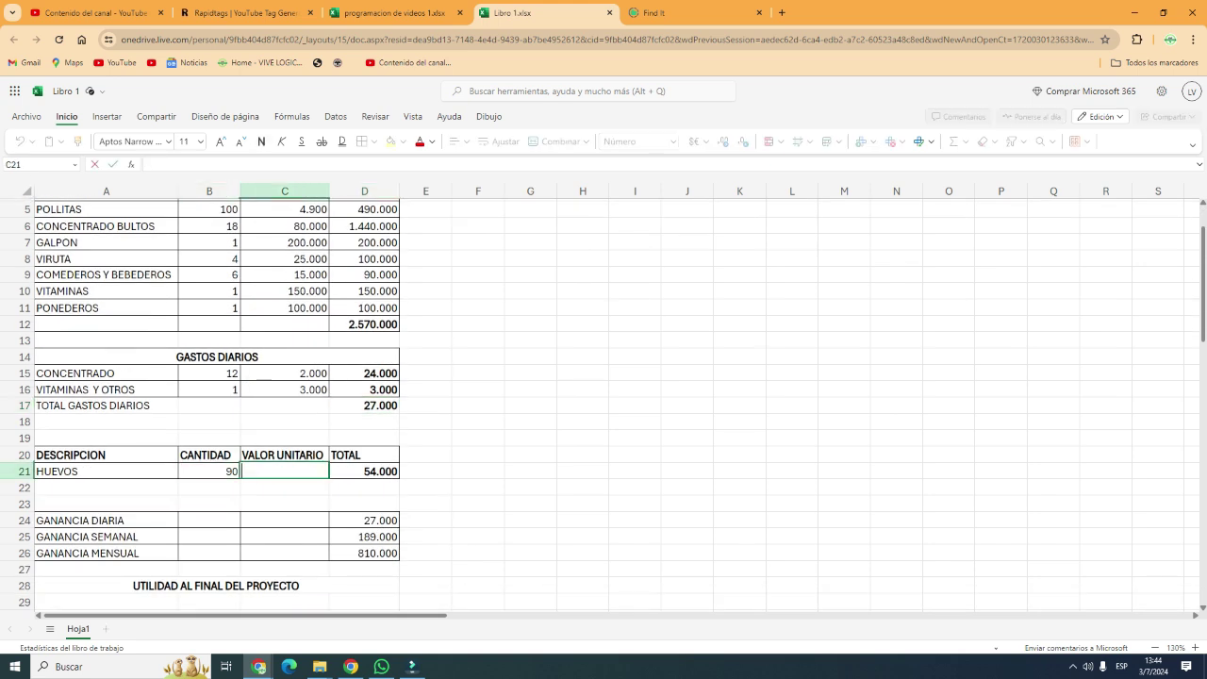
pyautogui.press('Return')
pyautogui.press('Up')
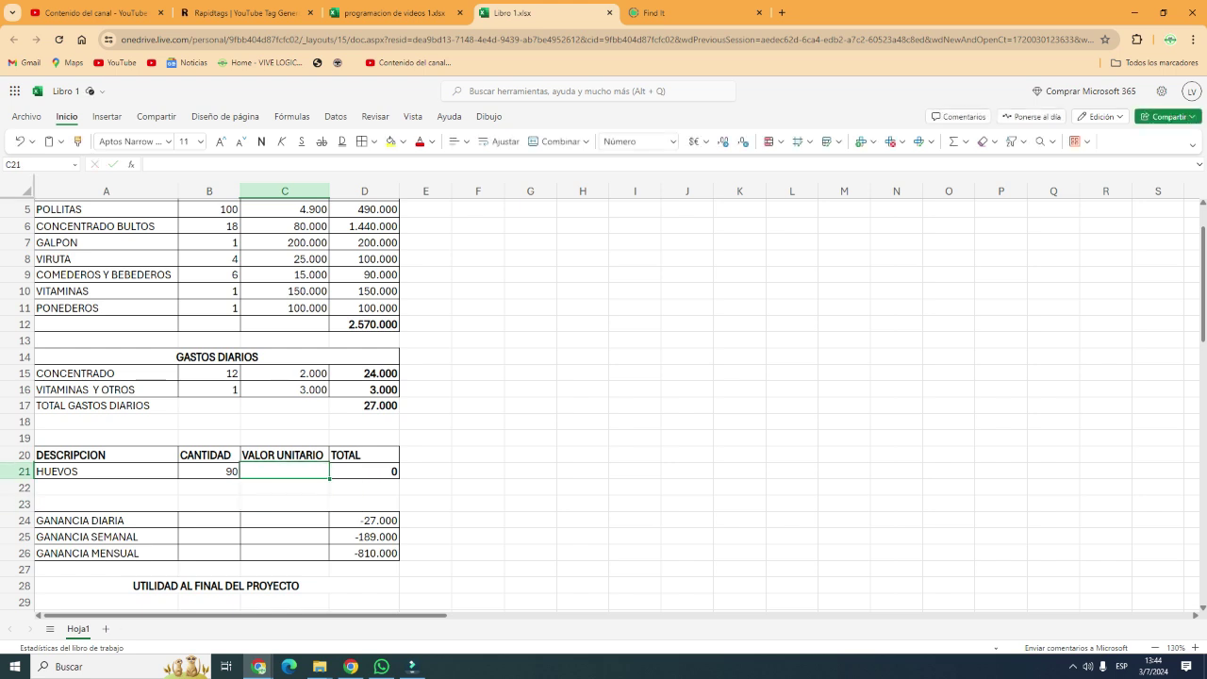
pyautogui.write('600')
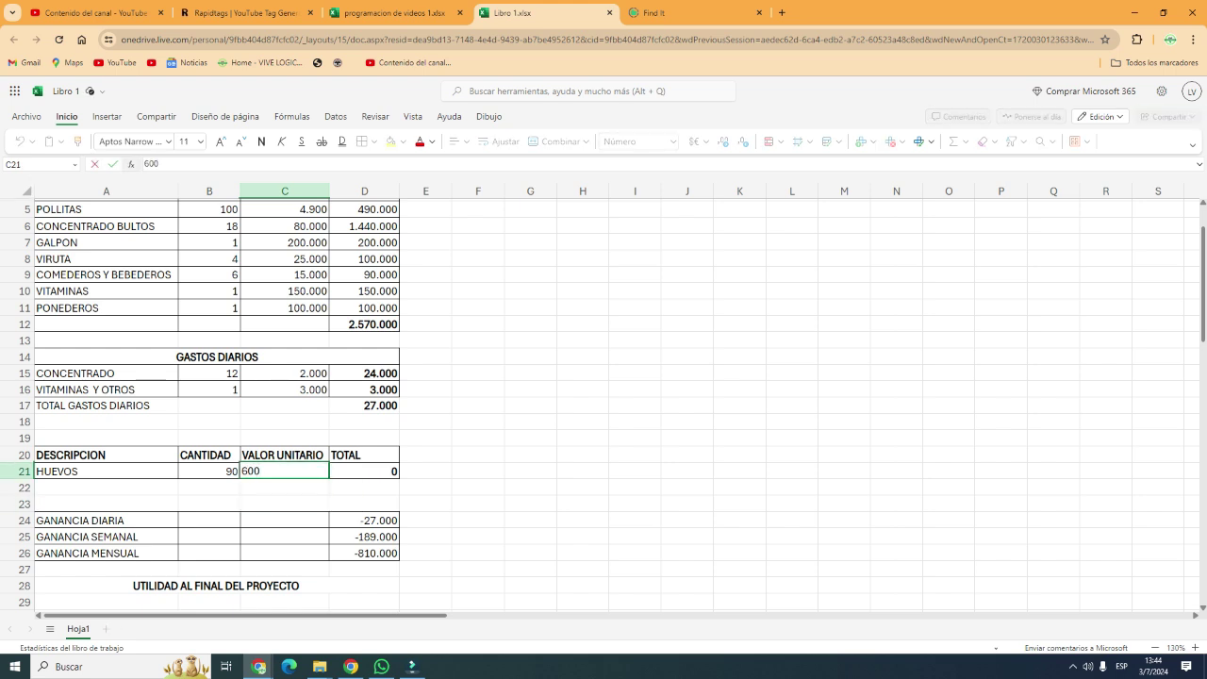
pyautogui.press('Return')
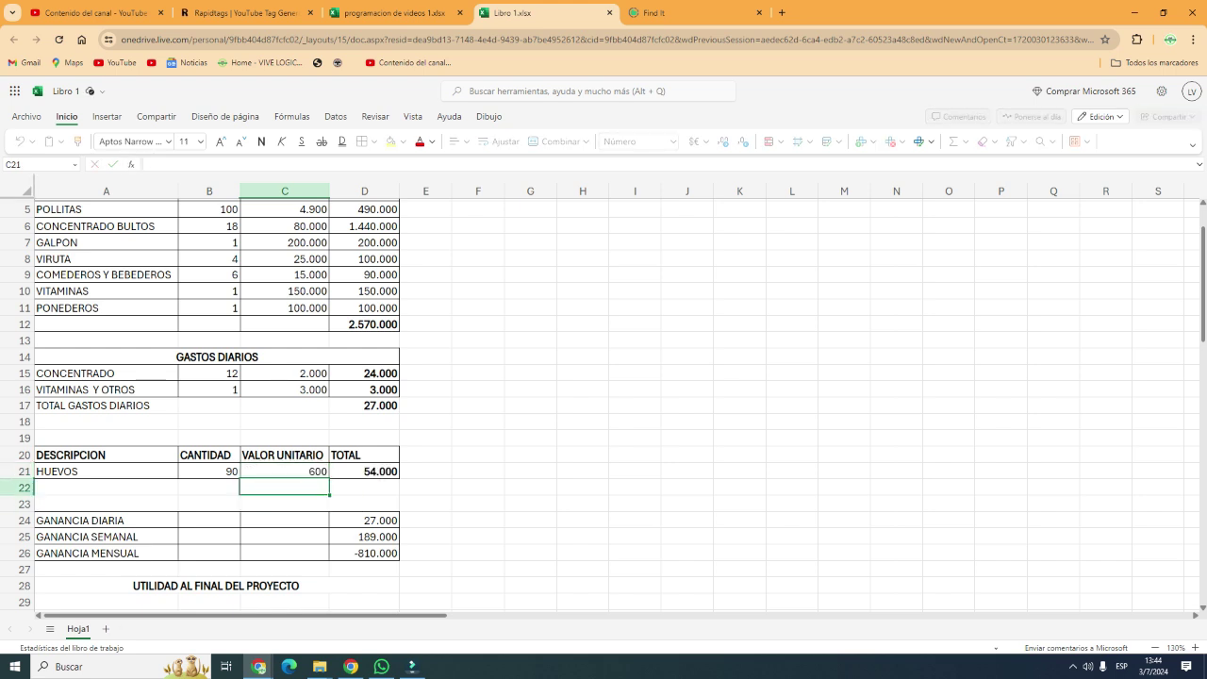
pyautogui.click(364, 472)
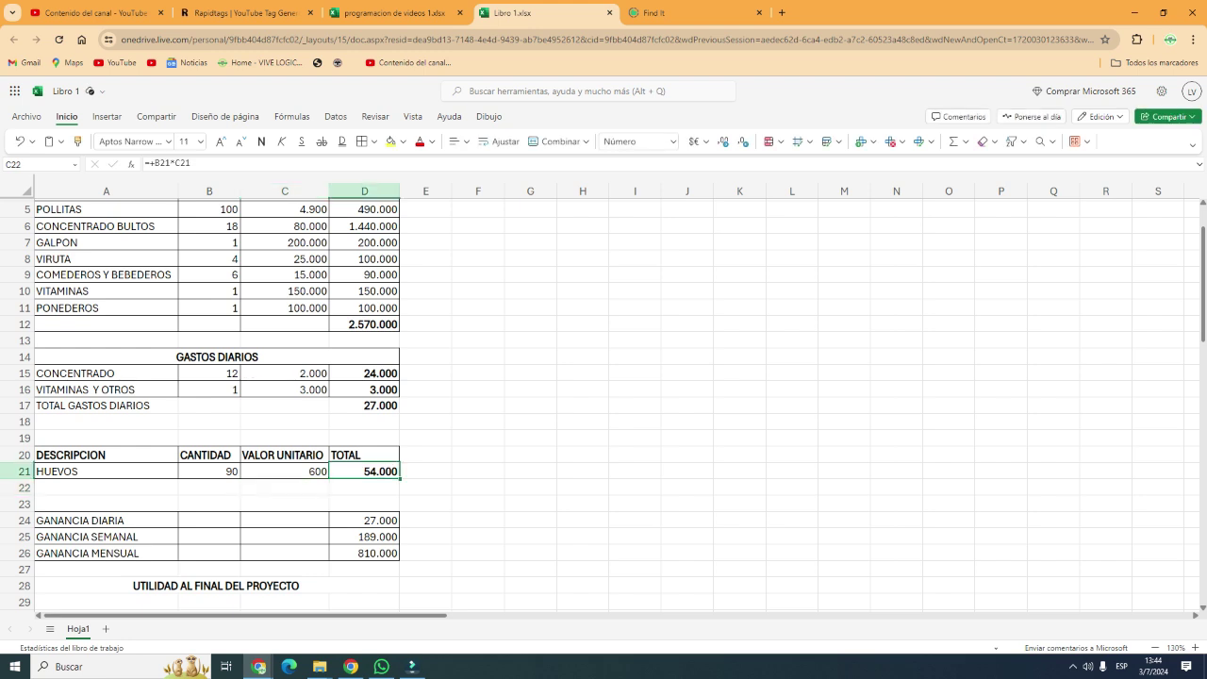
pyautogui.scroll(-1, 364, 471)
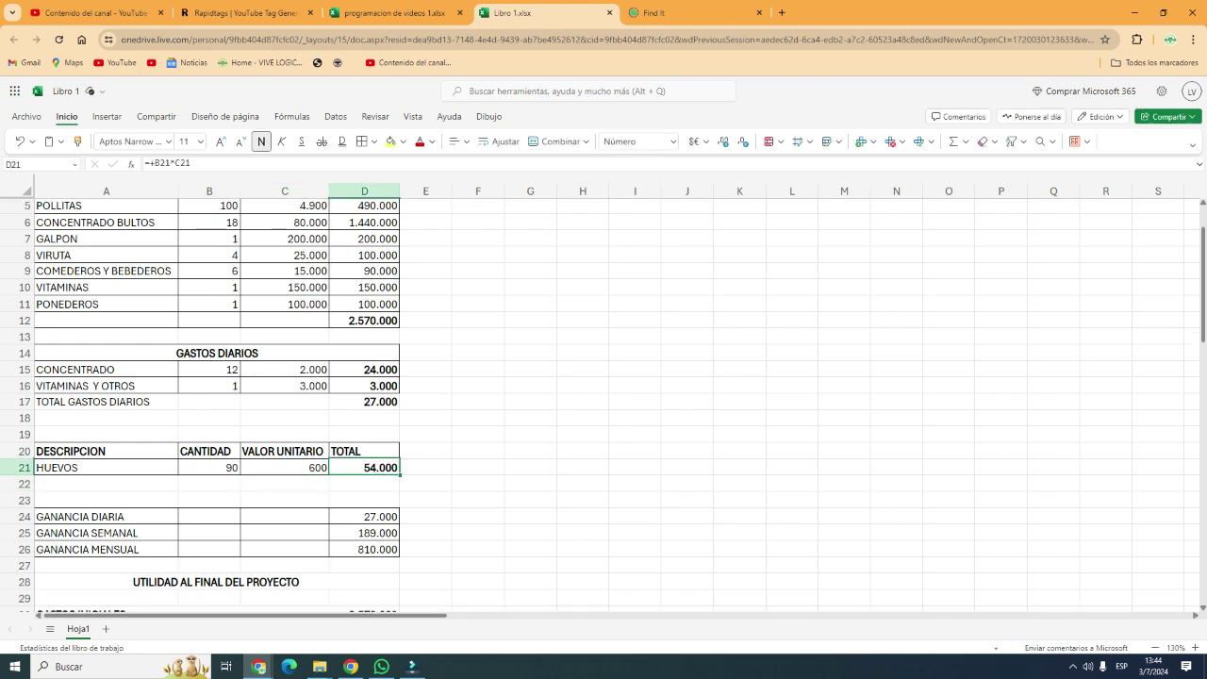
# Step: Make the GANANCIA DIARIA, SEMANAL and MENSUAL labels in A24:A26 bold, and check their formulas in D24:D26
pyautogui.moveTo(105, 457); pyautogui.dragTo(106, 489)
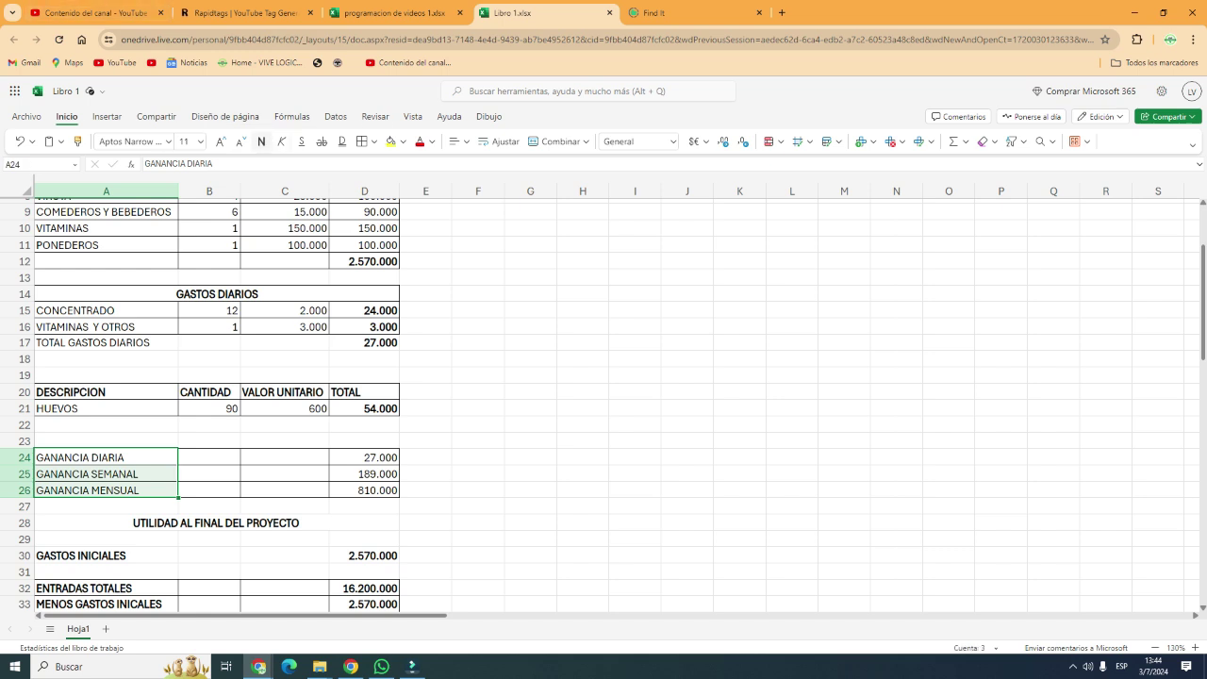
pyautogui.click(262, 141)
pyautogui.click(364, 457)
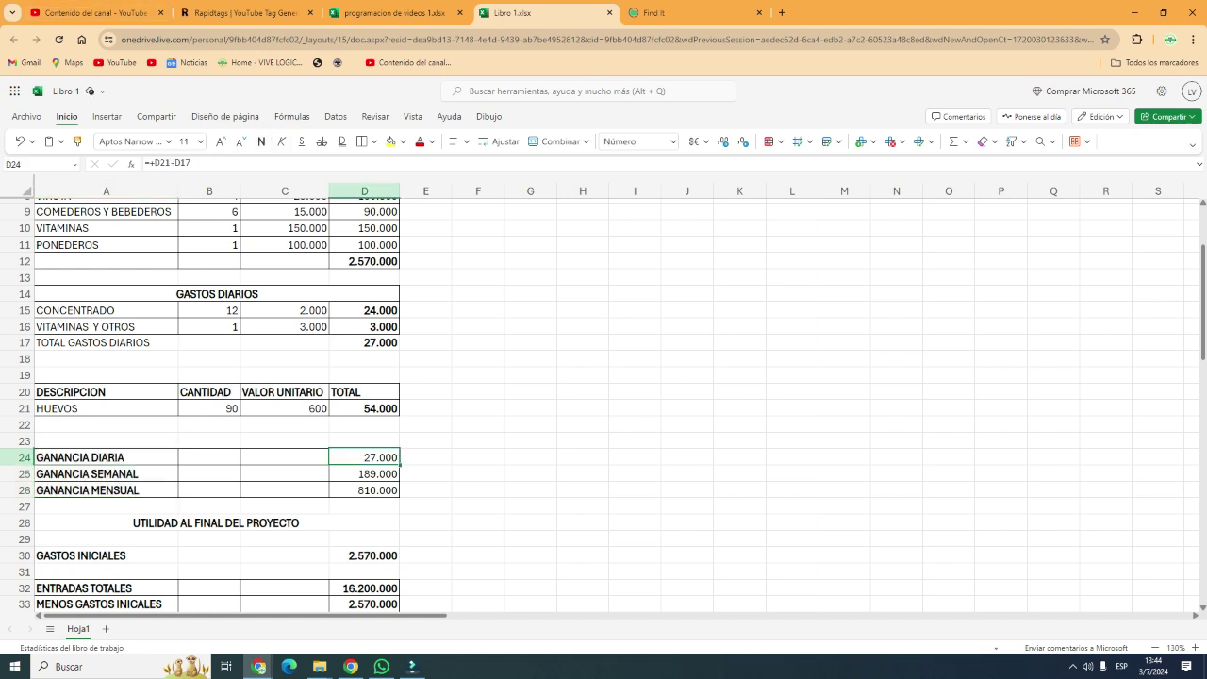
pyautogui.press('Down')
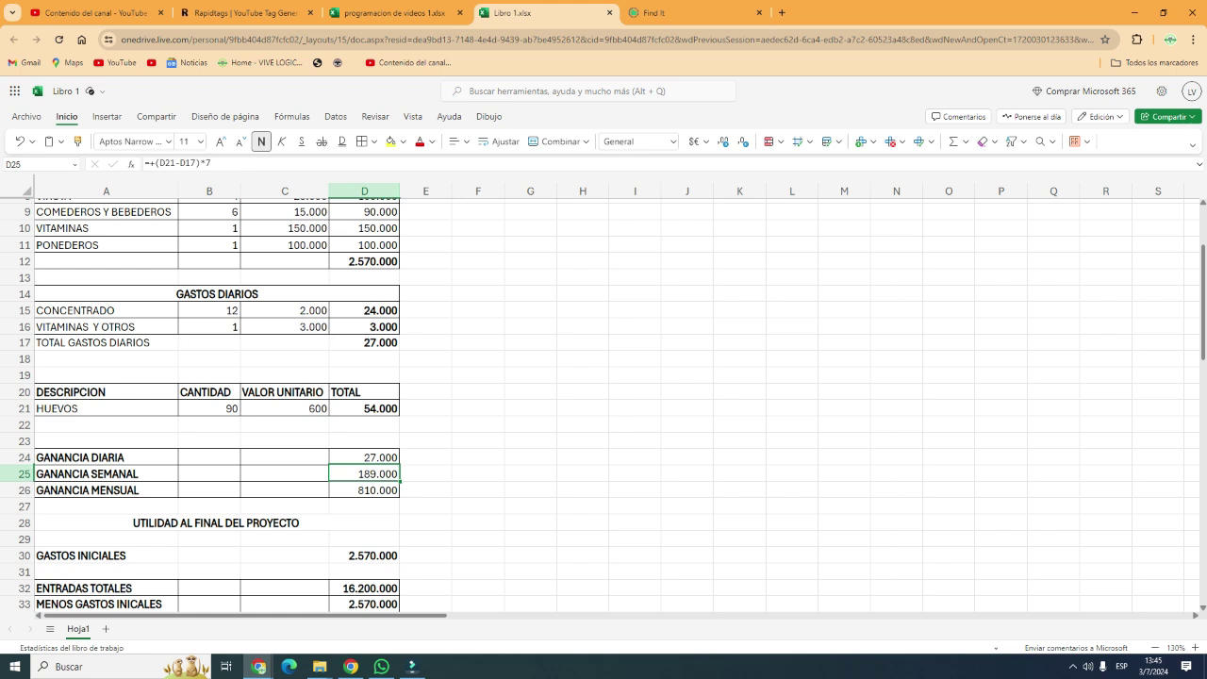
pyautogui.click(106, 491)
pyautogui.click(363, 490)
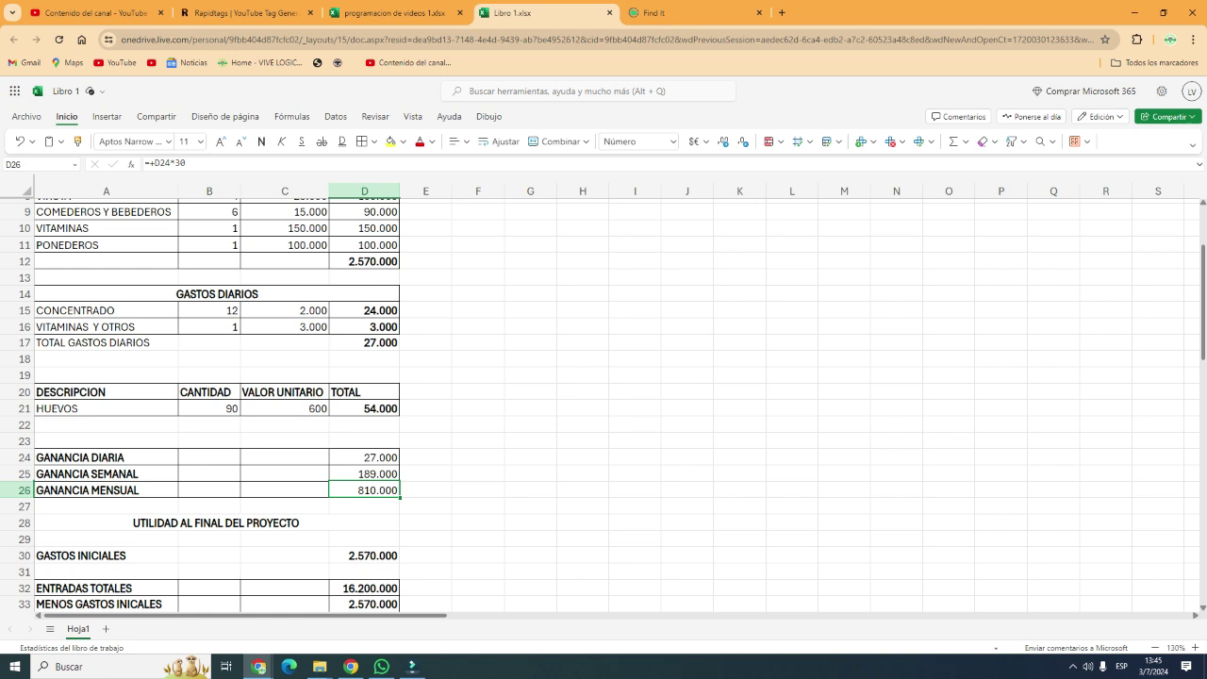
pyautogui.click(364, 457)
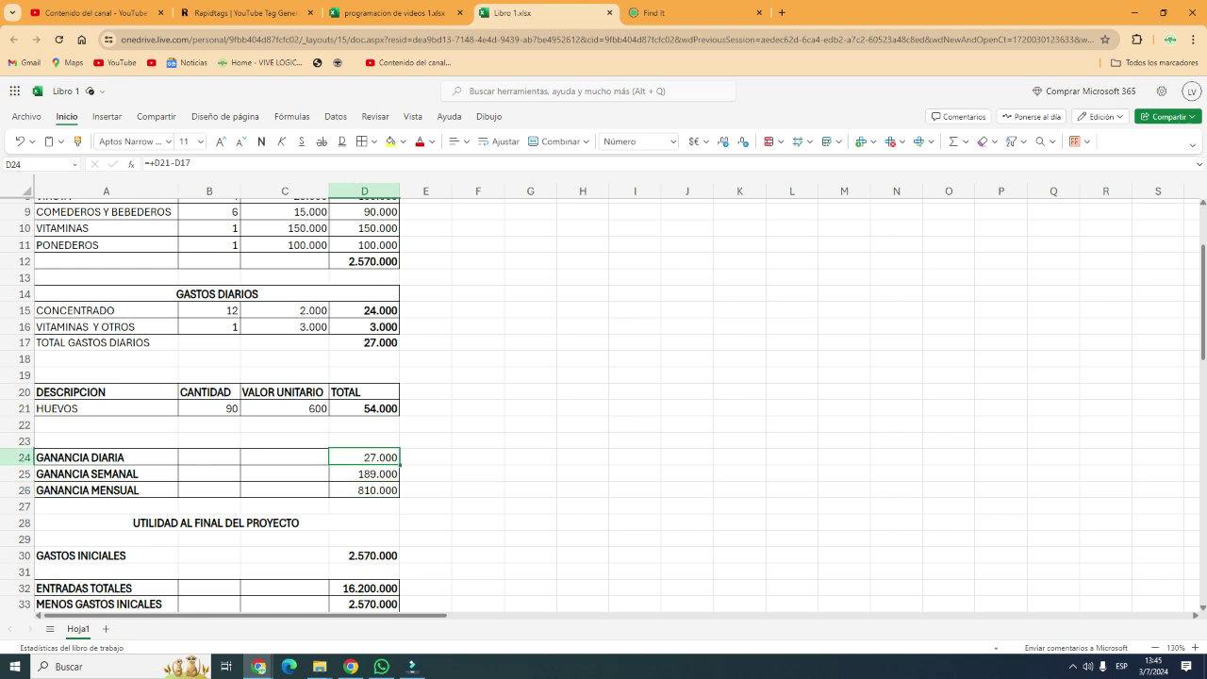
pyautogui.click(477, 457)
pyautogui.write('+27')
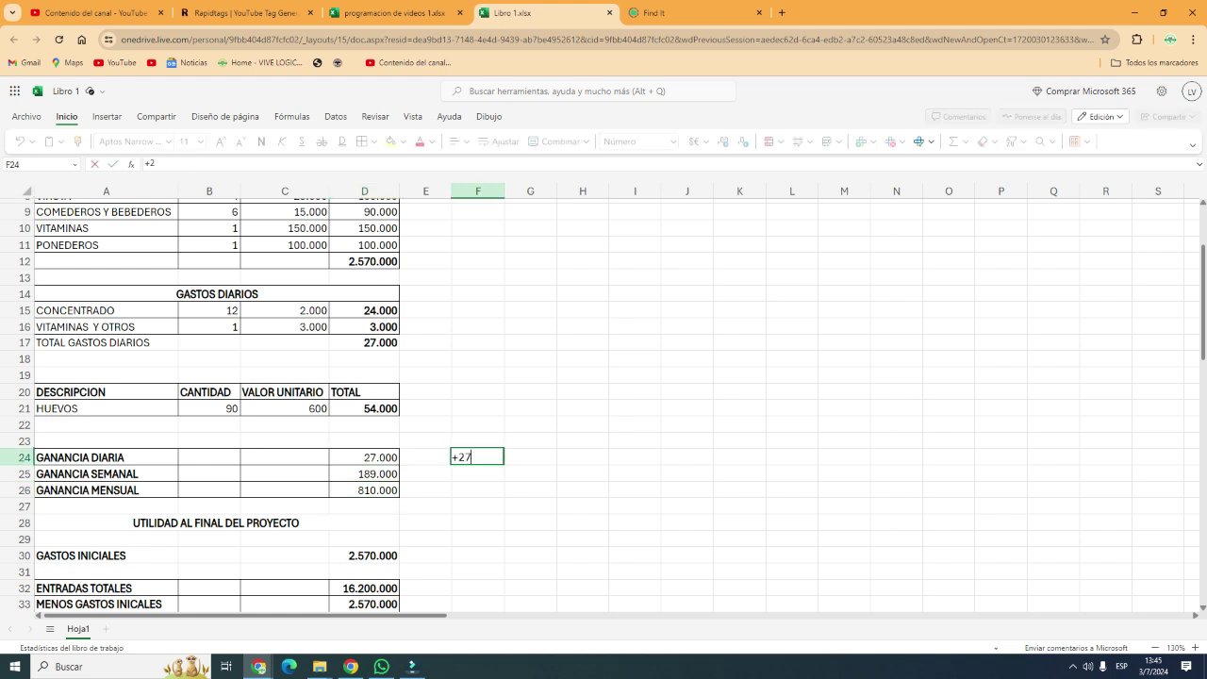
pyautogui.press('BackSpace')
pyautogui.press('BackSpace')
pyautogui.press('BackSpace')
pyautogui.press('Escape')
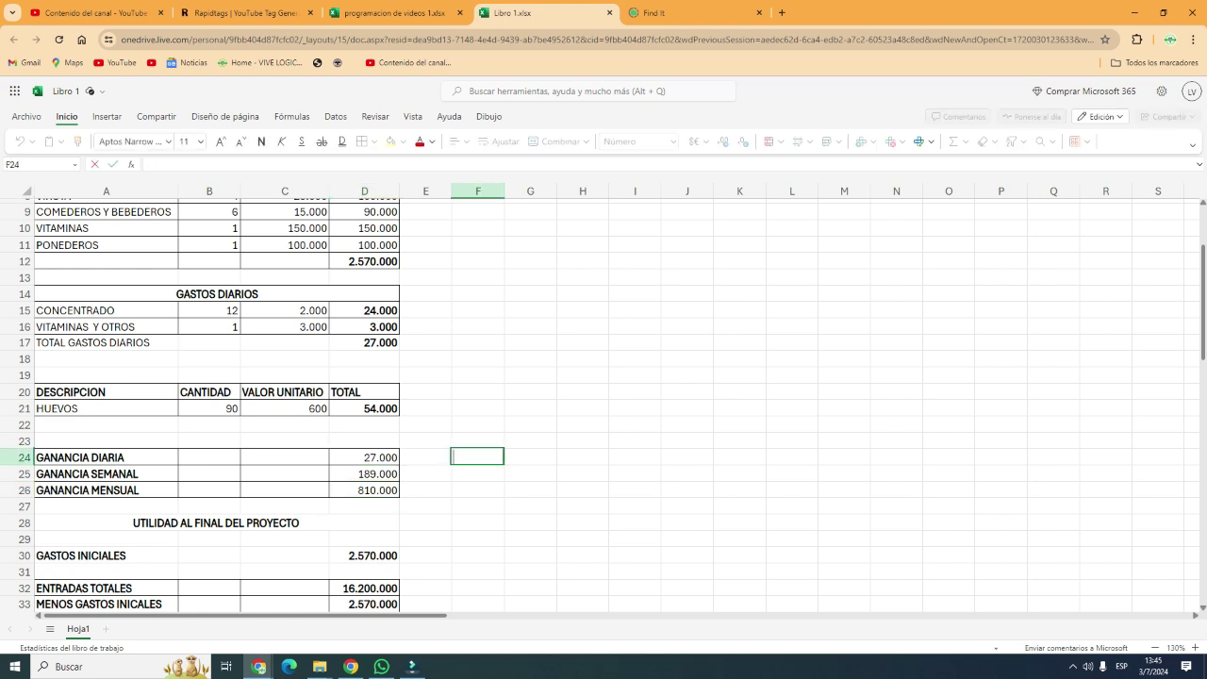
# Step: Add up 189+150+150+150 in cell E25, next to the GANANCIA SEMANAL amount
pyautogui.click(425, 473)
pyautogui.press('Left')
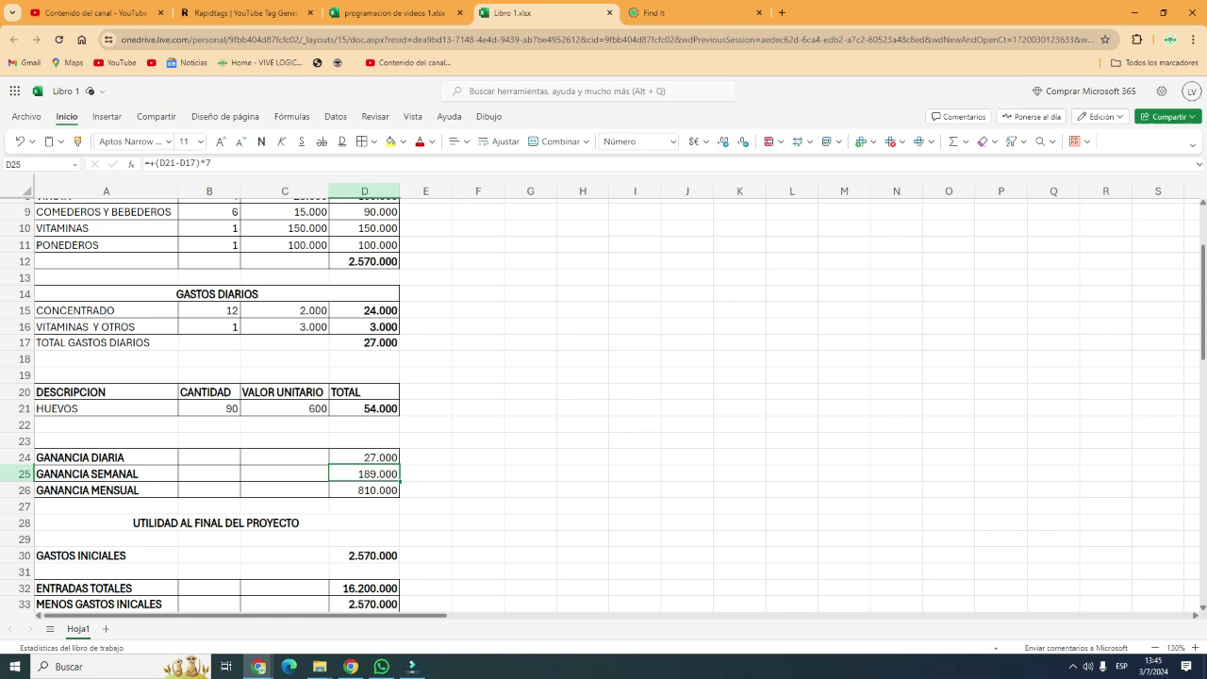
pyautogui.press('Right')
pyautogui.write('189')
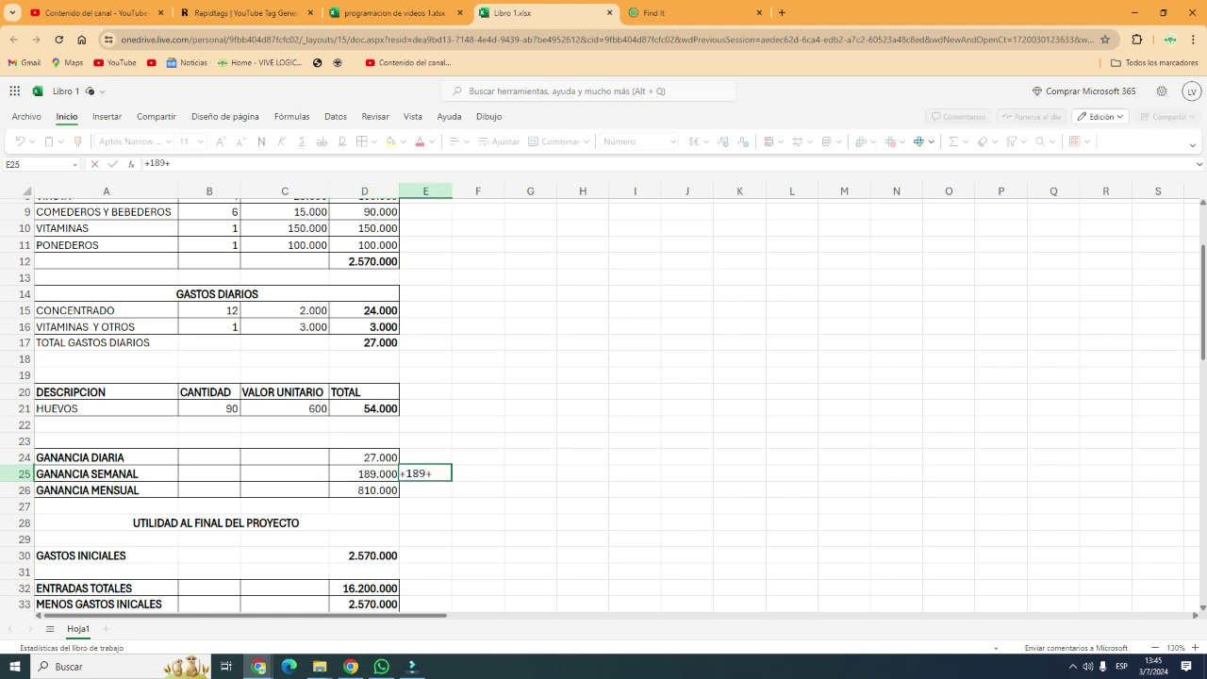
pyautogui.write('+150+150+150')
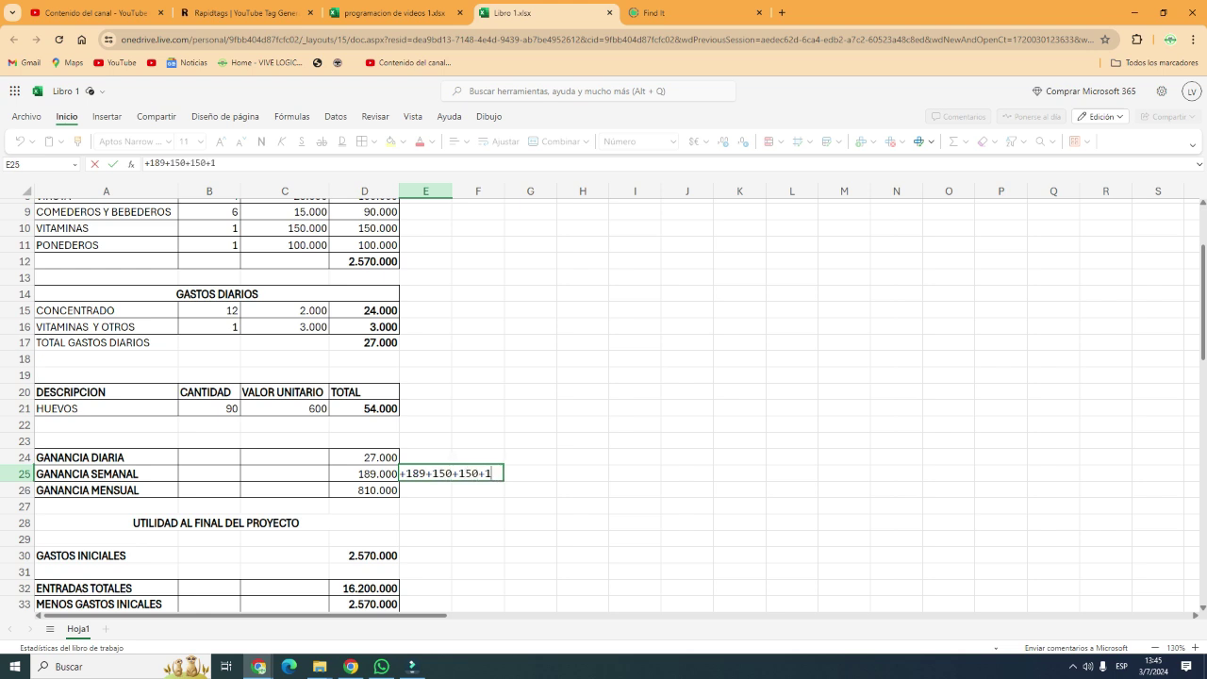
pyautogui.press('Return')
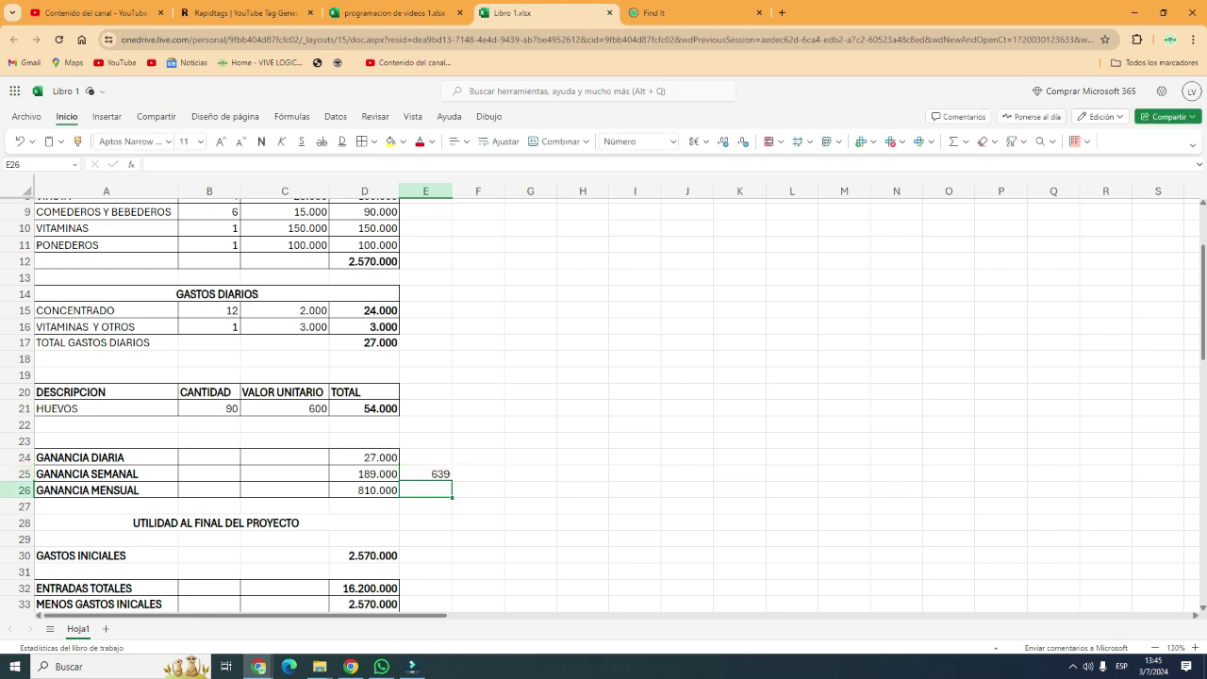
# Step: Multiply the sum in E25 by 4 in cell F25 and check the formula
pyautogui.click(478, 473)
pyautogui.write('+')
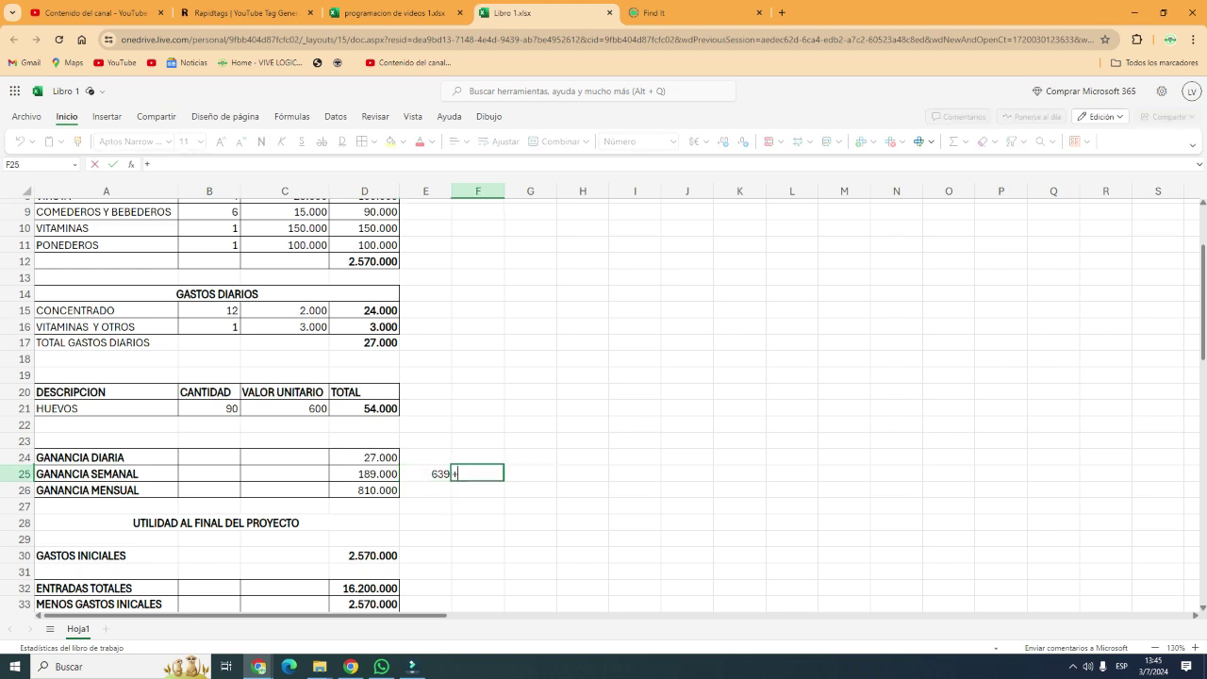
pyautogui.press('Left')
pyautogui.write('*4')
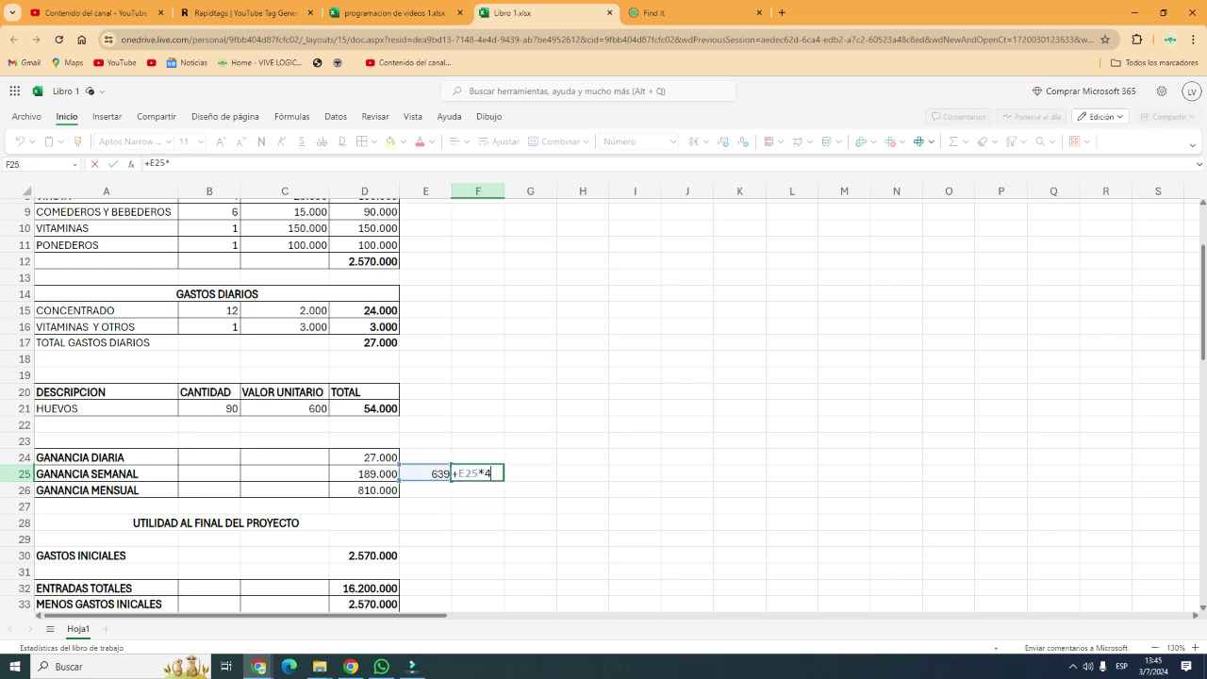
pyautogui.press('Return')
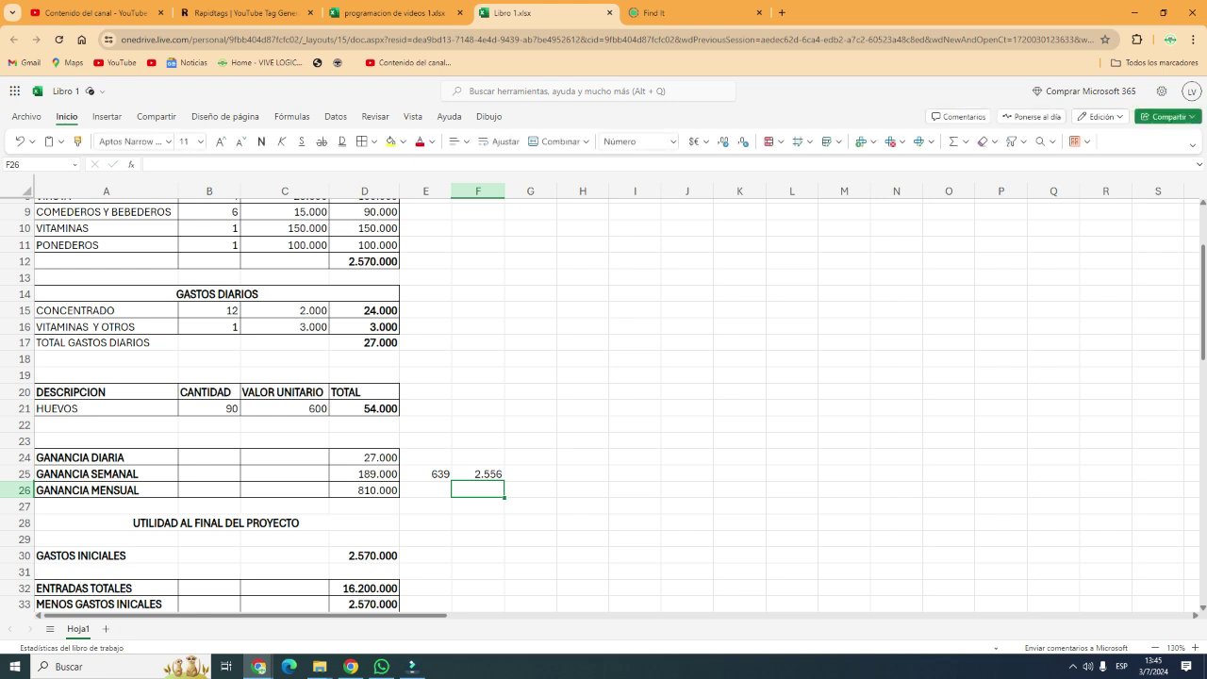
pyautogui.press('Right')
pyautogui.press('Right')
pyautogui.press('Left')
pyautogui.press('Left')
pyautogui.press('Up')
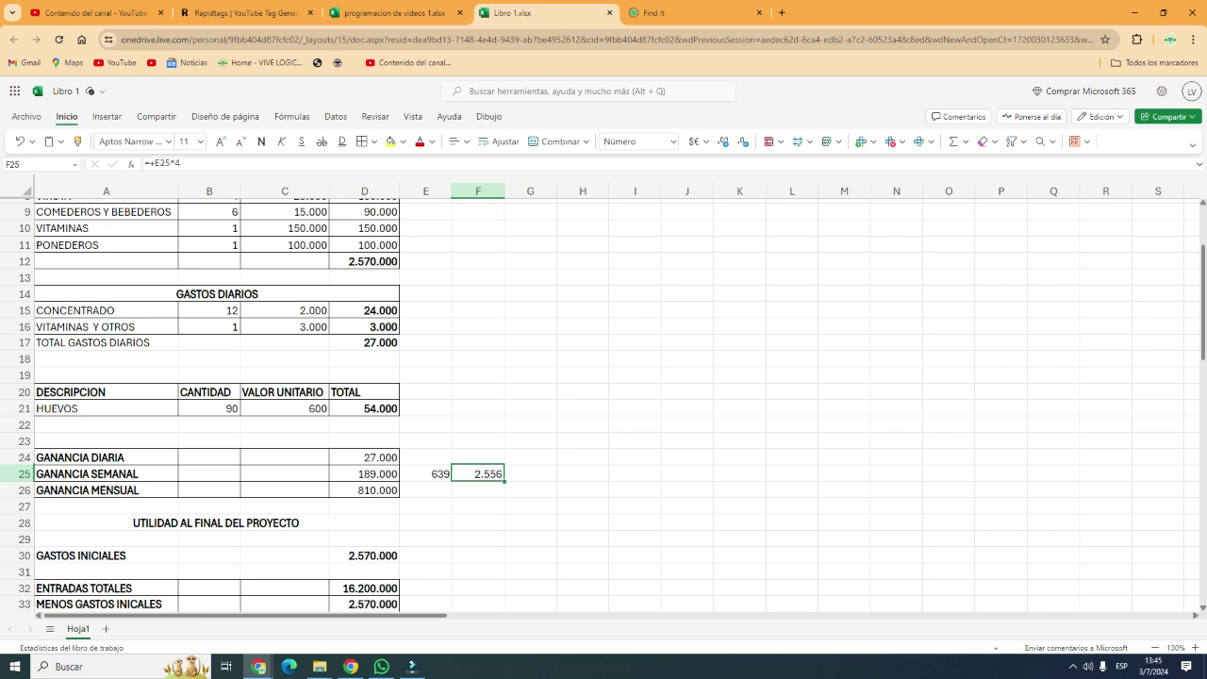
pyautogui.click(530, 506)
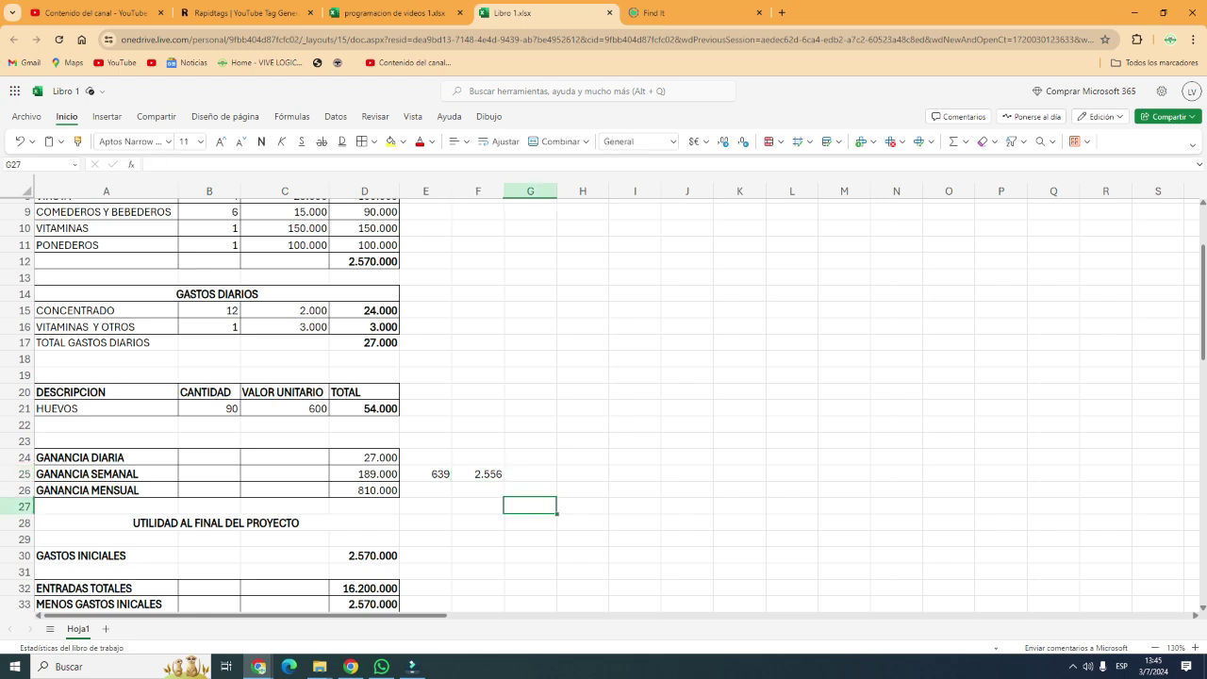
# Step: Clear the auxiliary calculations in cells E25:F25
pyautogui.moveTo(427, 474); pyautogui.dragTo(478, 474)
pyautogui.press('Delete')
pyautogui.press('Delete')
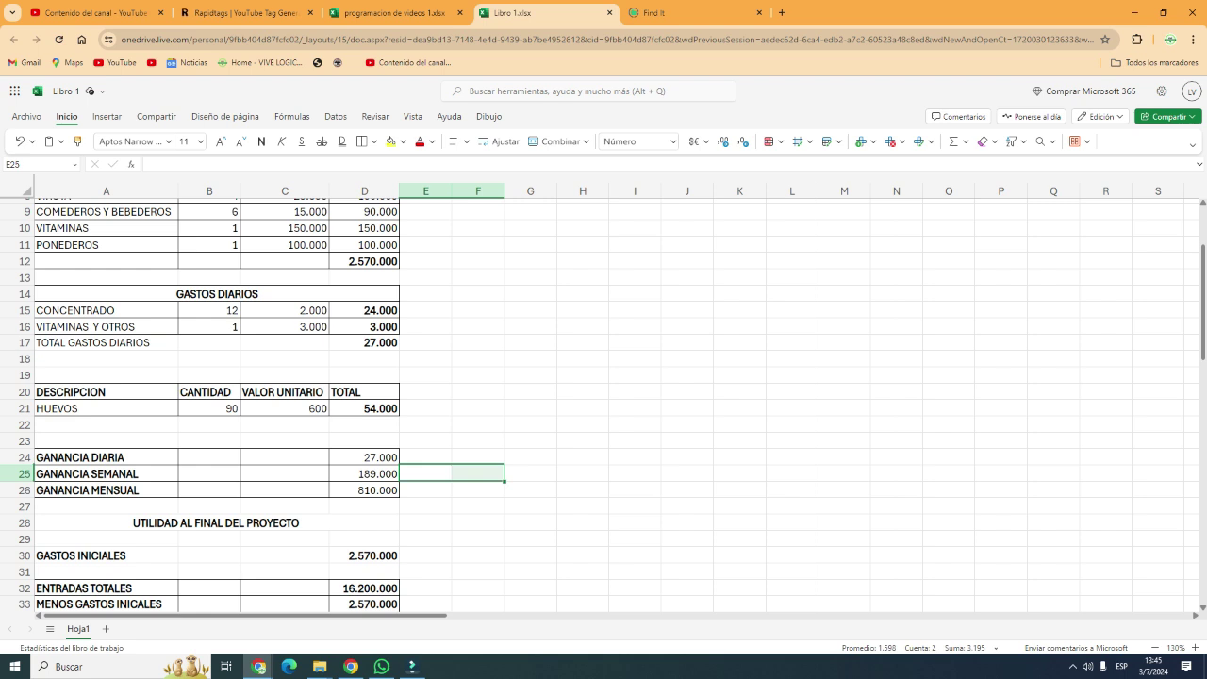
pyautogui.click(425, 522)
pyautogui.click(477, 473)
pyautogui.moveTo(426, 473); pyautogui.dragTo(478, 491)
pyautogui.click(477, 506)
pyautogui.click(425, 457)
pyautogui.click(583, 473)
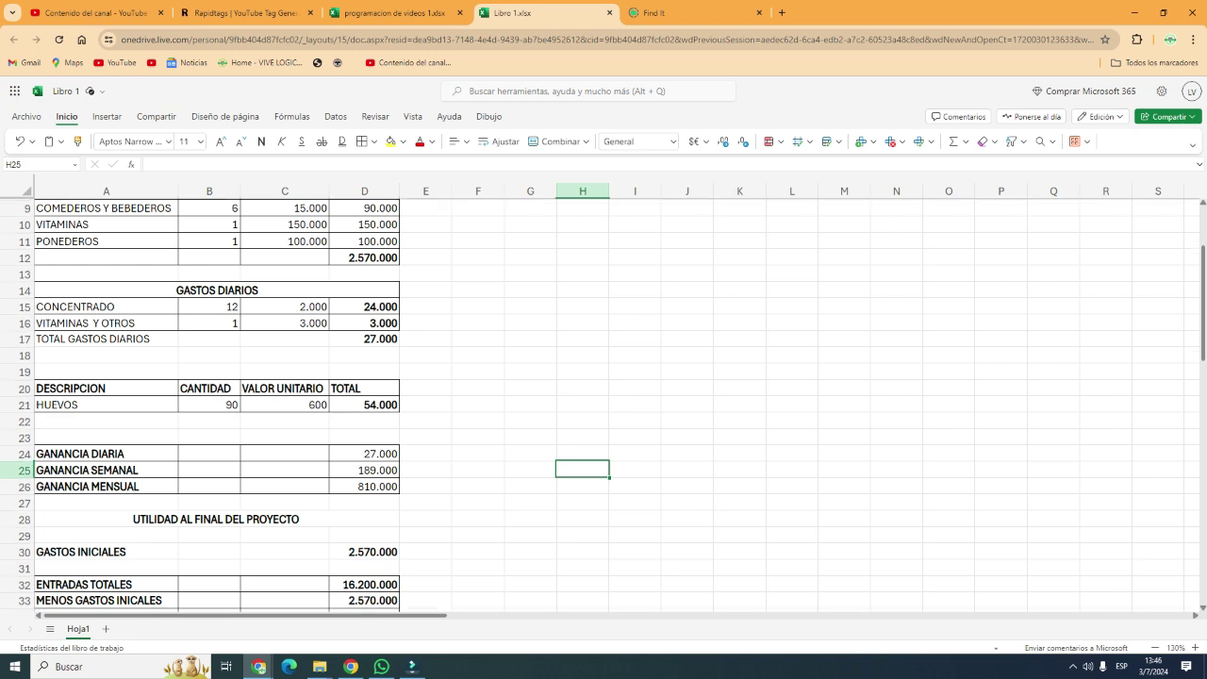
# Step: Check the GANANCIA MENSUAL amount and the GASTOS INICIALES reference in D30 of the UTILIDAD AL FINAL DEL PROYECTO section
pyautogui.scroll(-2, 283, 405)
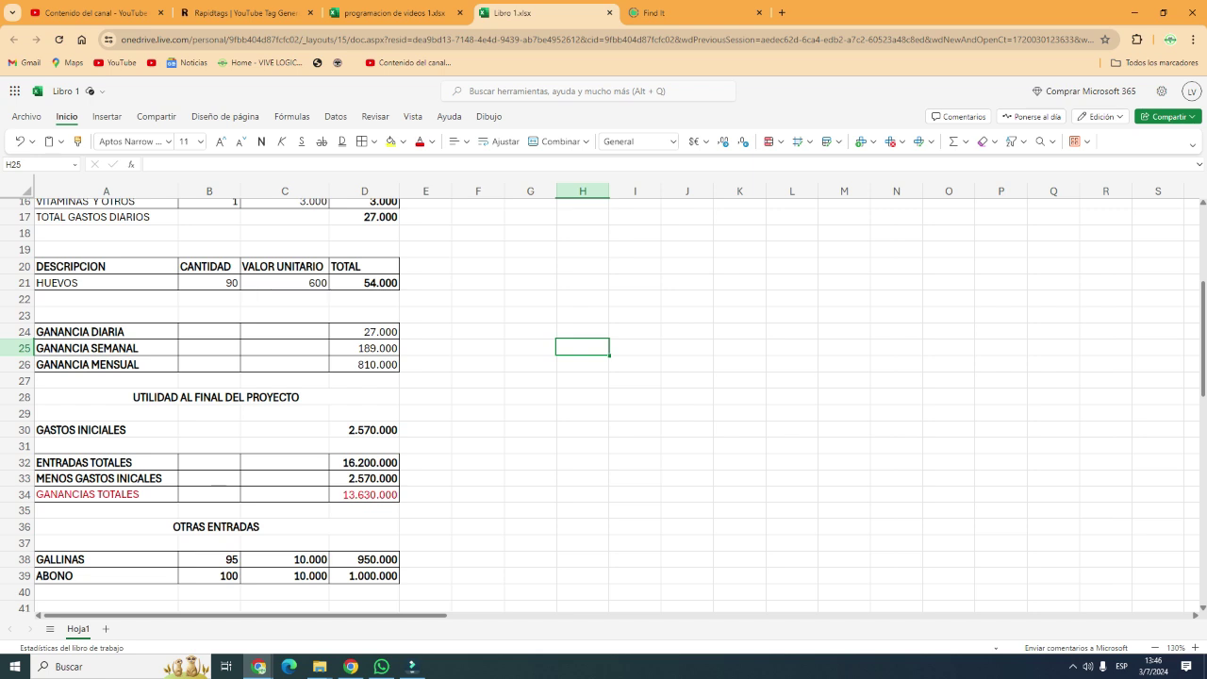
pyautogui.click(364, 365)
pyautogui.click(425, 397)
pyautogui.scroll(2, 604, 406)
pyautogui.scroll(-2, 604, 405)
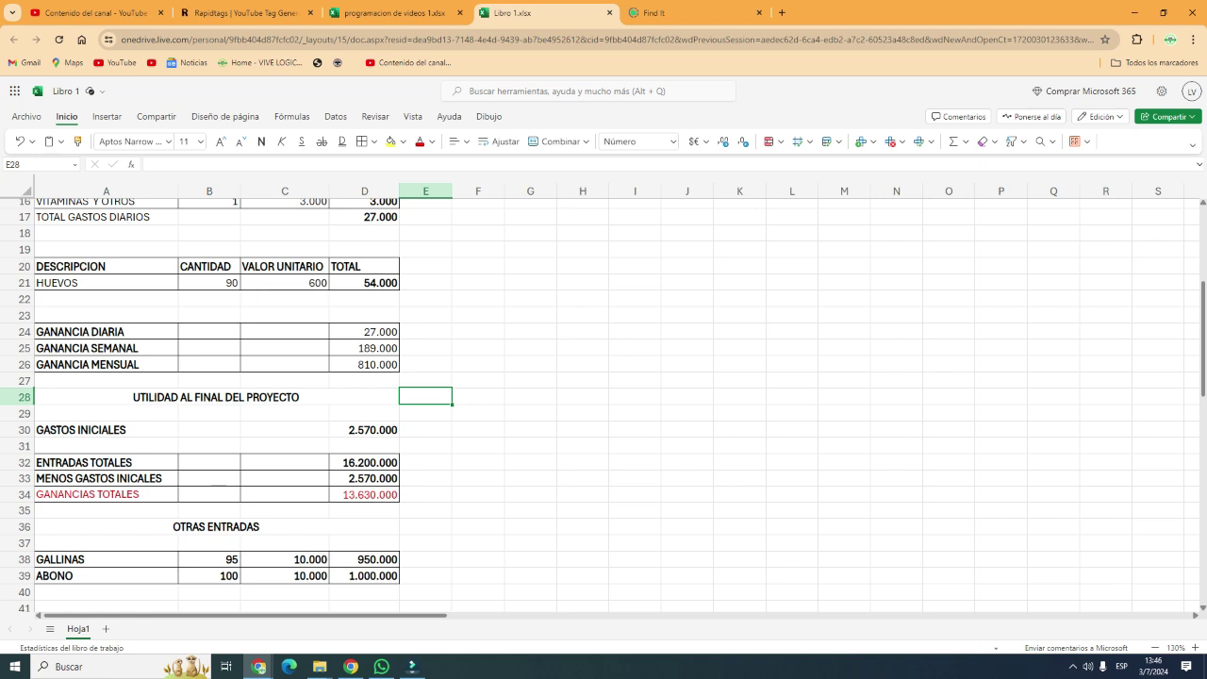
pyautogui.click(106, 445)
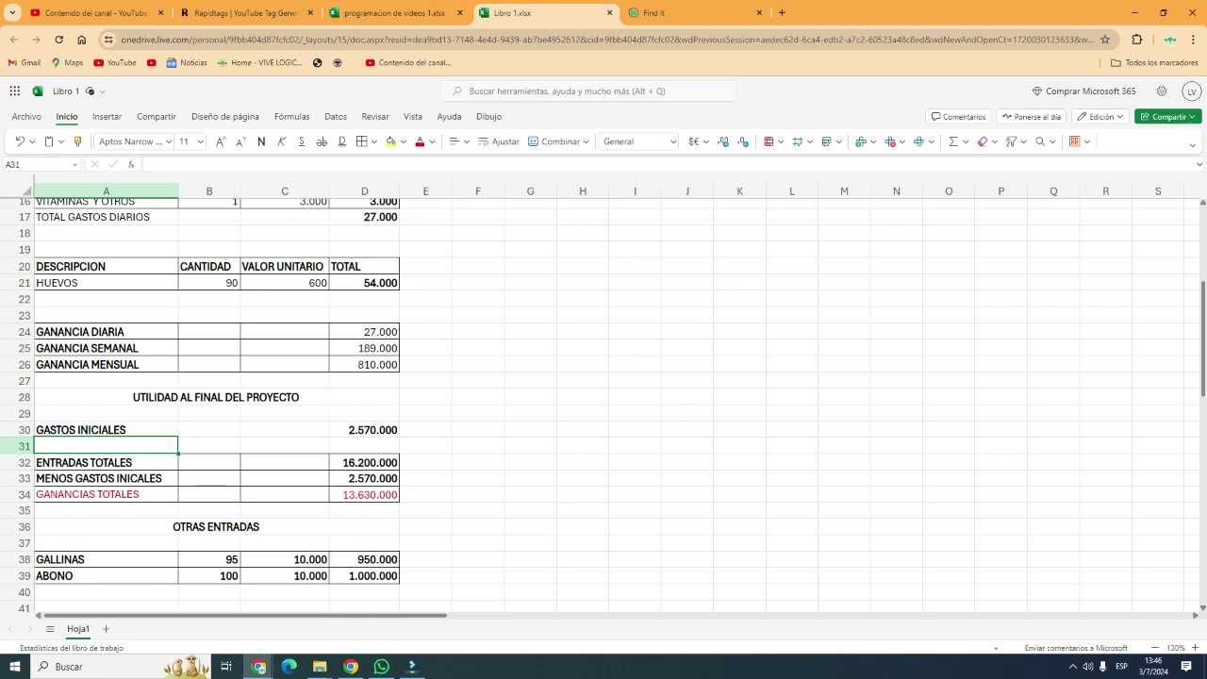
pyautogui.click(365, 430)
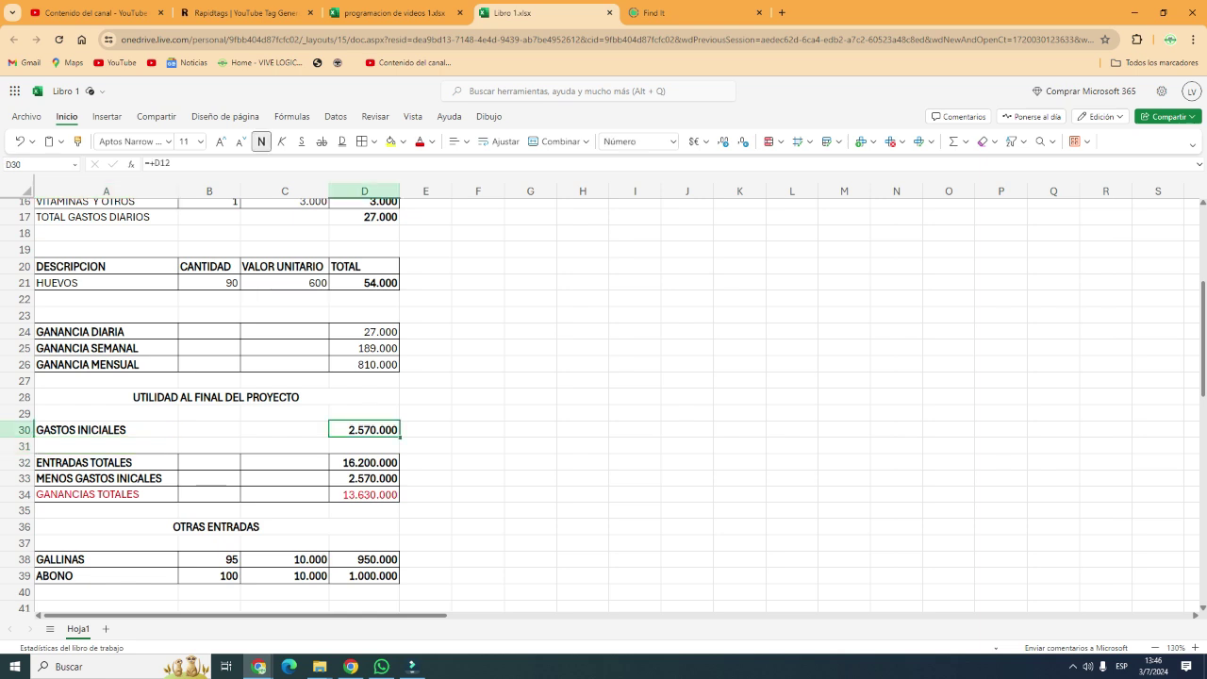
# Step: Inspect the ENTRADAS TOTALES formula in cell D32 and leave it as it is
pyautogui.click(105, 463)
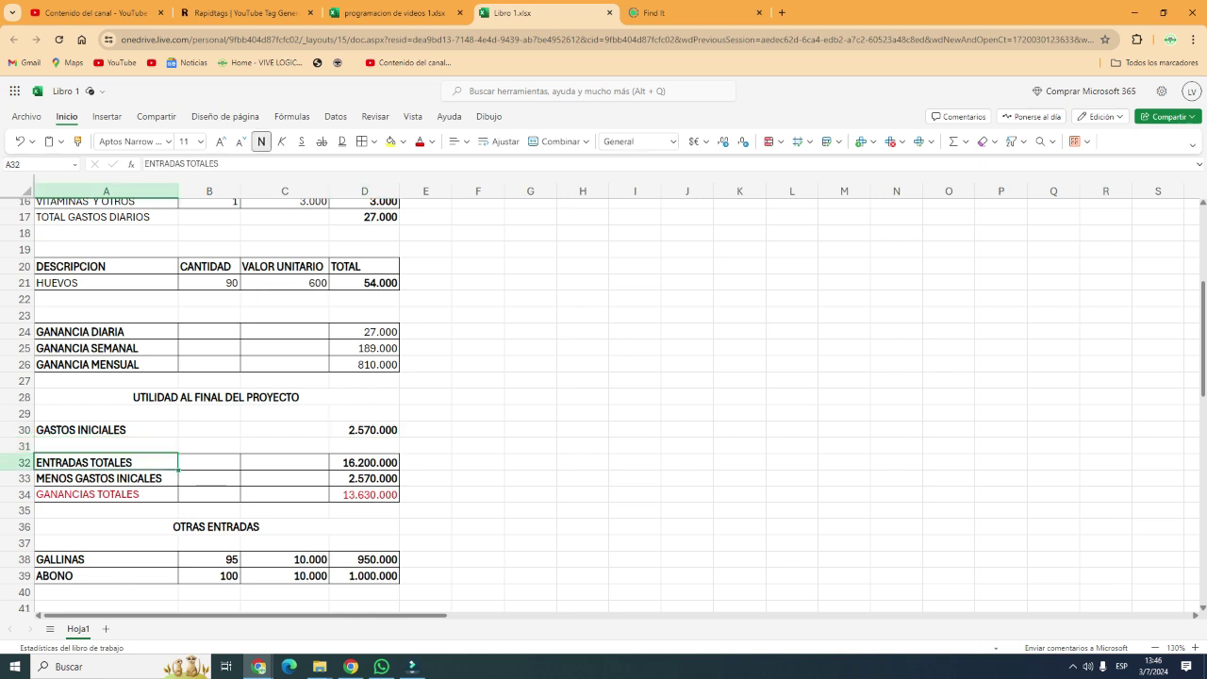
pyautogui.click(365, 463)
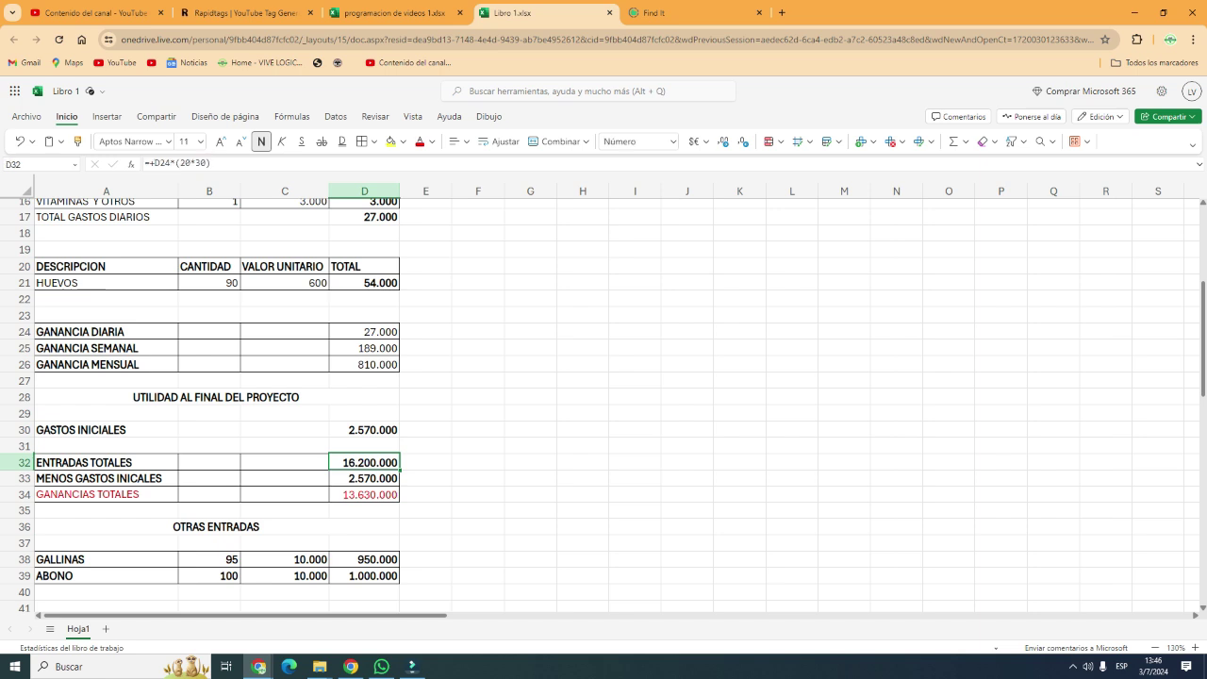
pyautogui.press('F2')
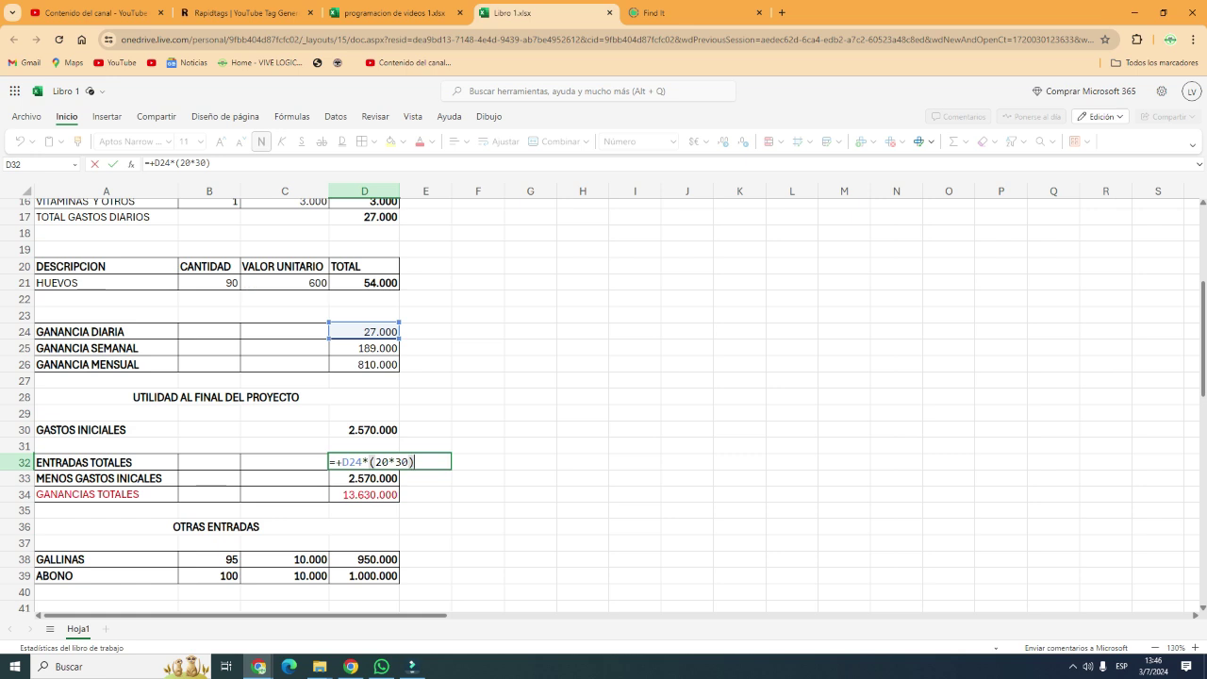
pyautogui.press('Return')
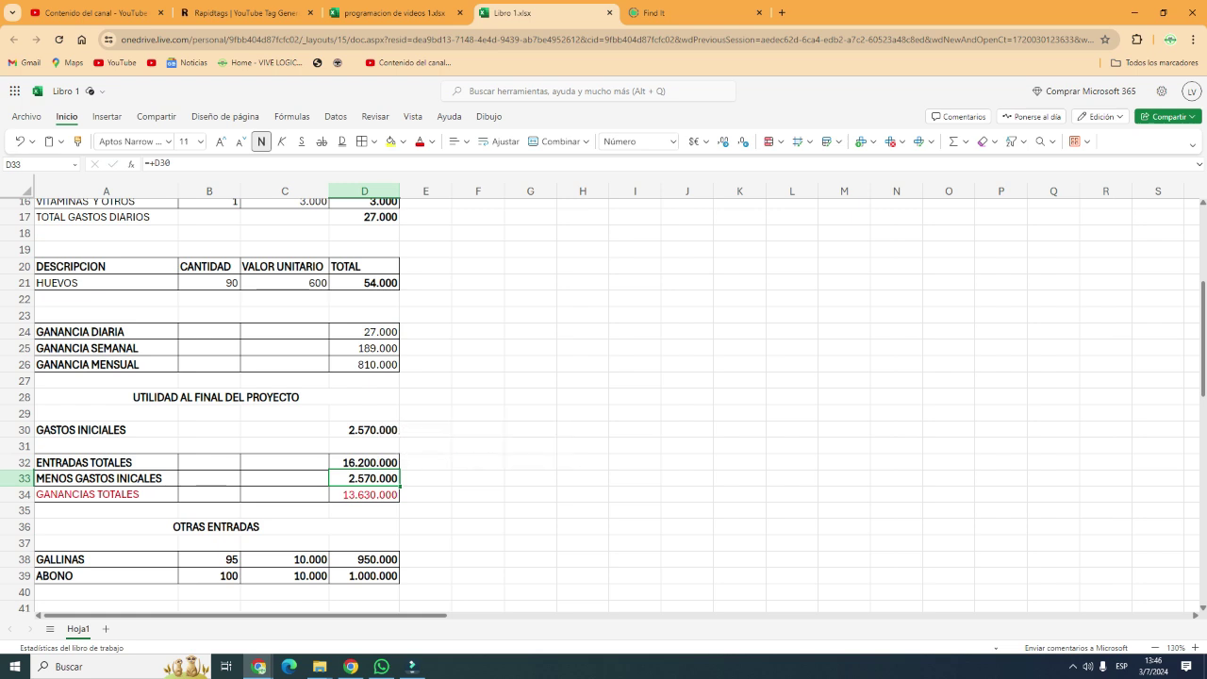
# Step: Check the MENOS GASTOS INICALES and GANANCIAS TOTALES amounts in cells D33 and D34
pyautogui.click(105, 478)
pyautogui.click(365, 478)
pyautogui.click(105, 494)
pyautogui.click(364, 478)
pyautogui.click(364, 509)
pyautogui.click(365, 495)
# Step: Check the GALLINAS unit value and total under OTRAS ENTRADAS, and the TOTAL UTILIDADES formula in D43
pyautogui.scroll(-2, 365, 494)
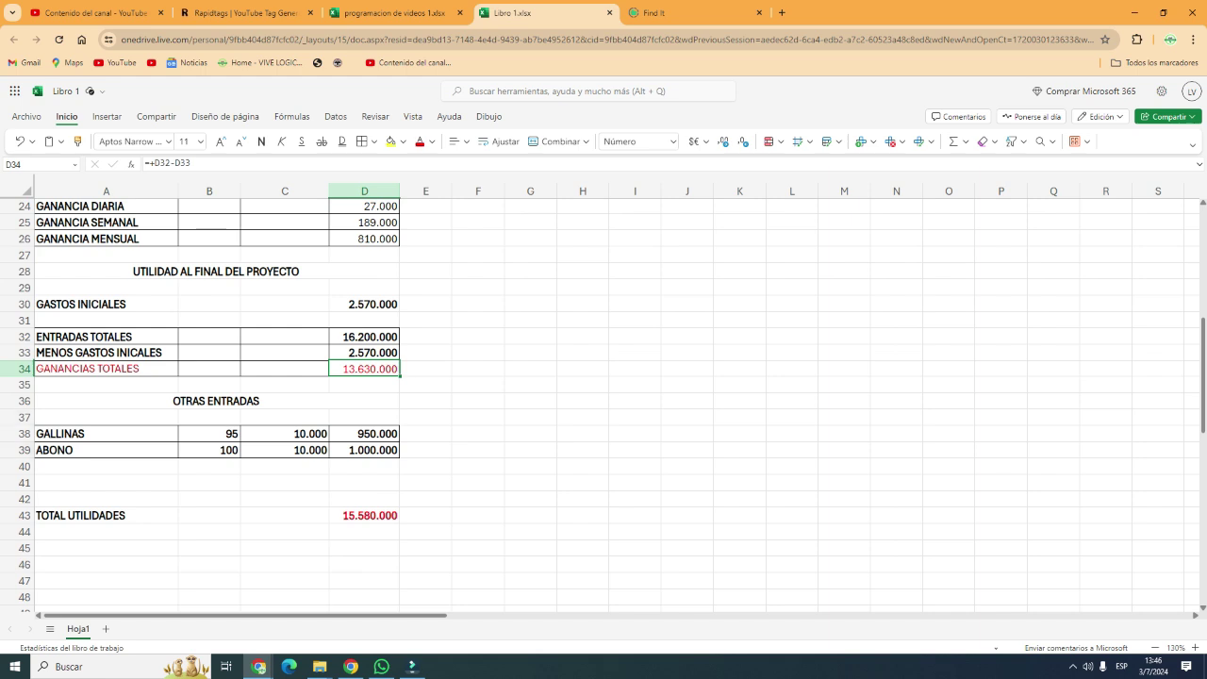
pyautogui.click(284, 434)
pyautogui.click(365, 434)
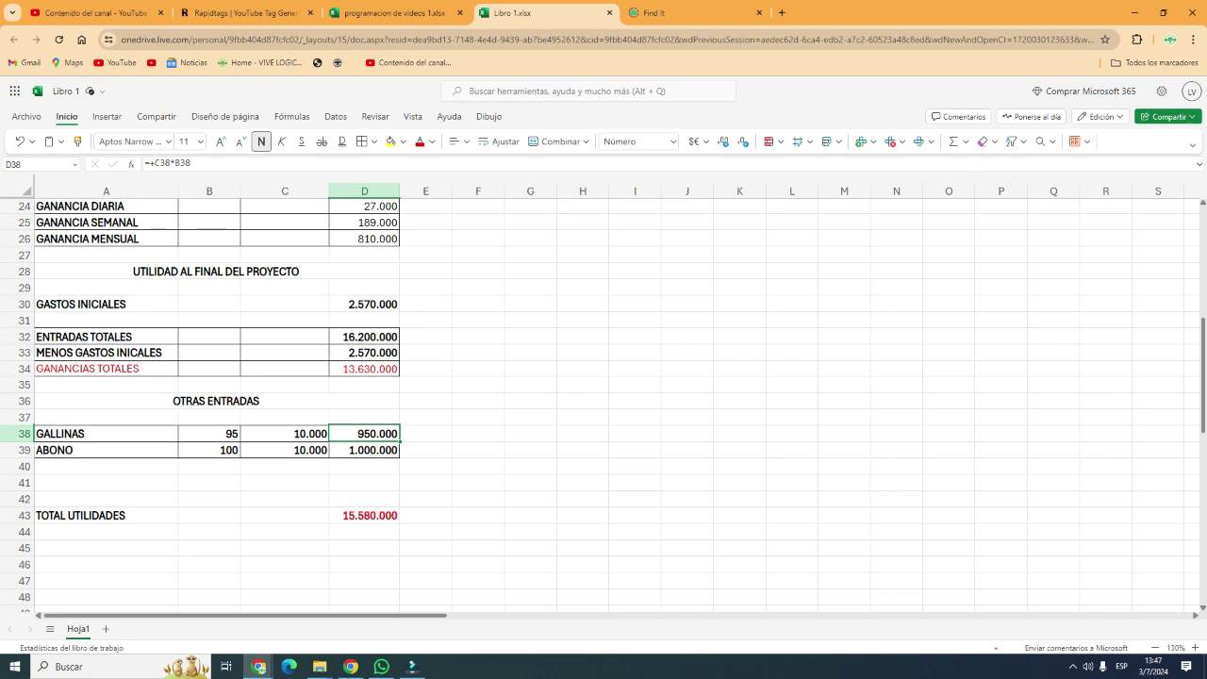
pyautogui.click(365, 516)
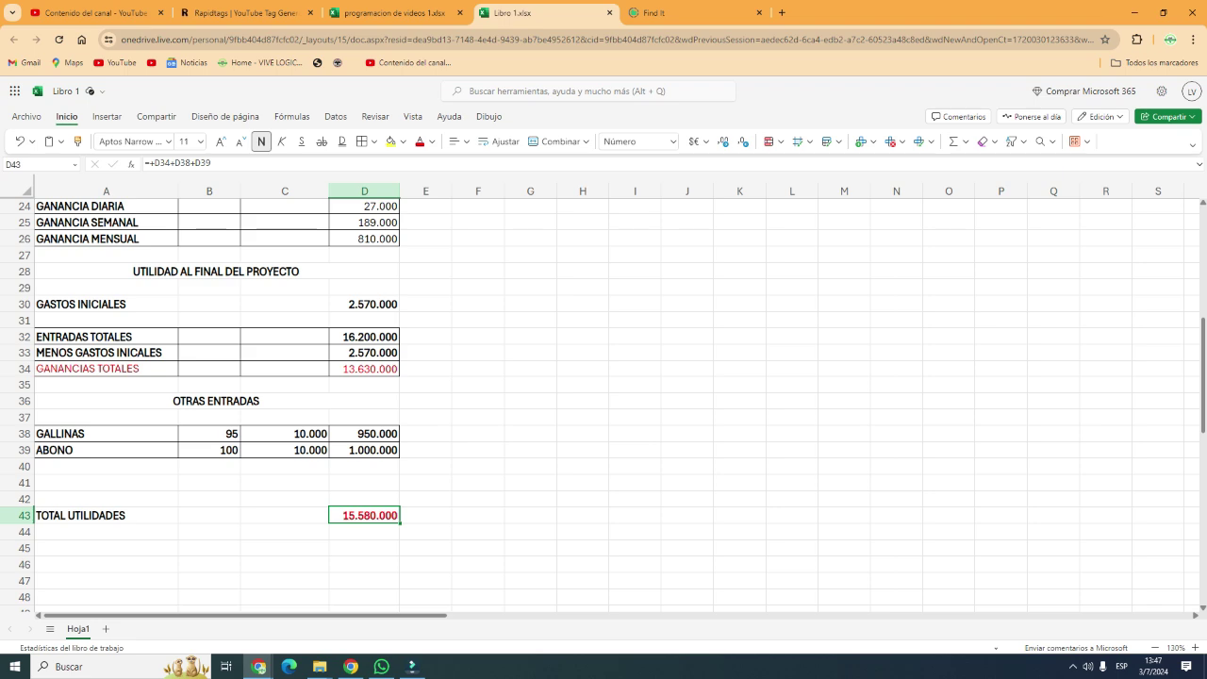
# Step: Review the budget from the final profit section back up to the GASTOS INICIALES table
pyautogui.scroll(3, 603, 406)
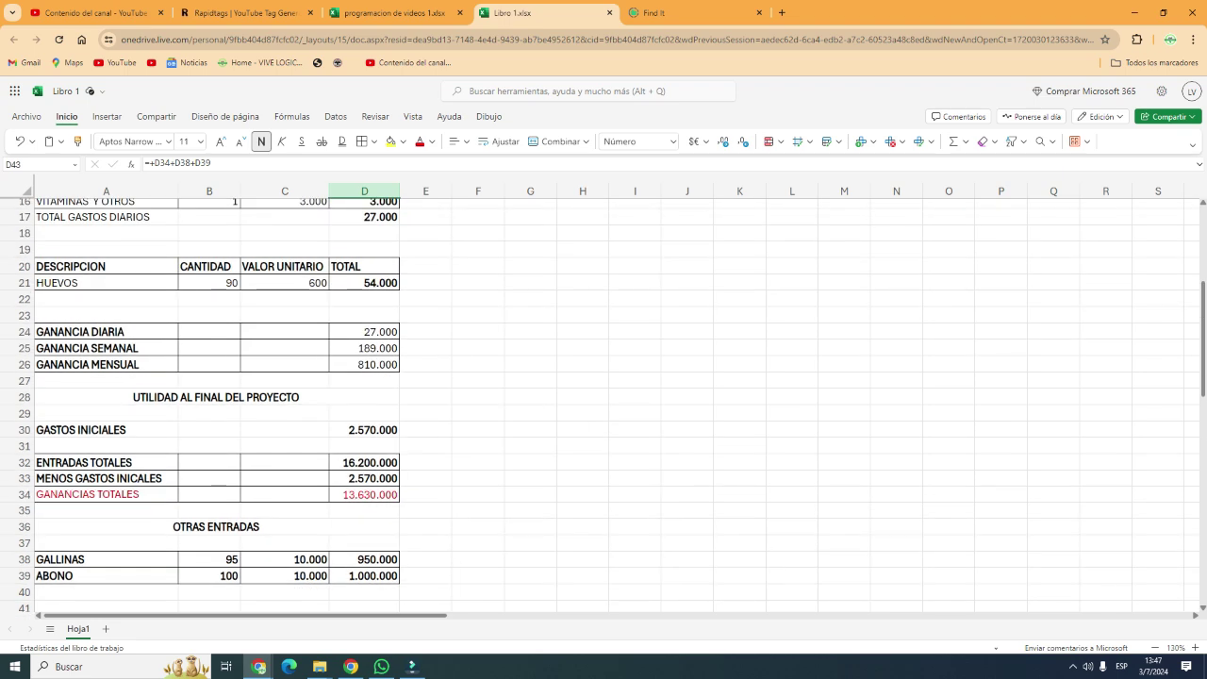
pyautogui.scroll(2, 603, 405)
pyautogui.scroll(-4, 603, 405)
pyautogui.scroll(6, 603, 405)
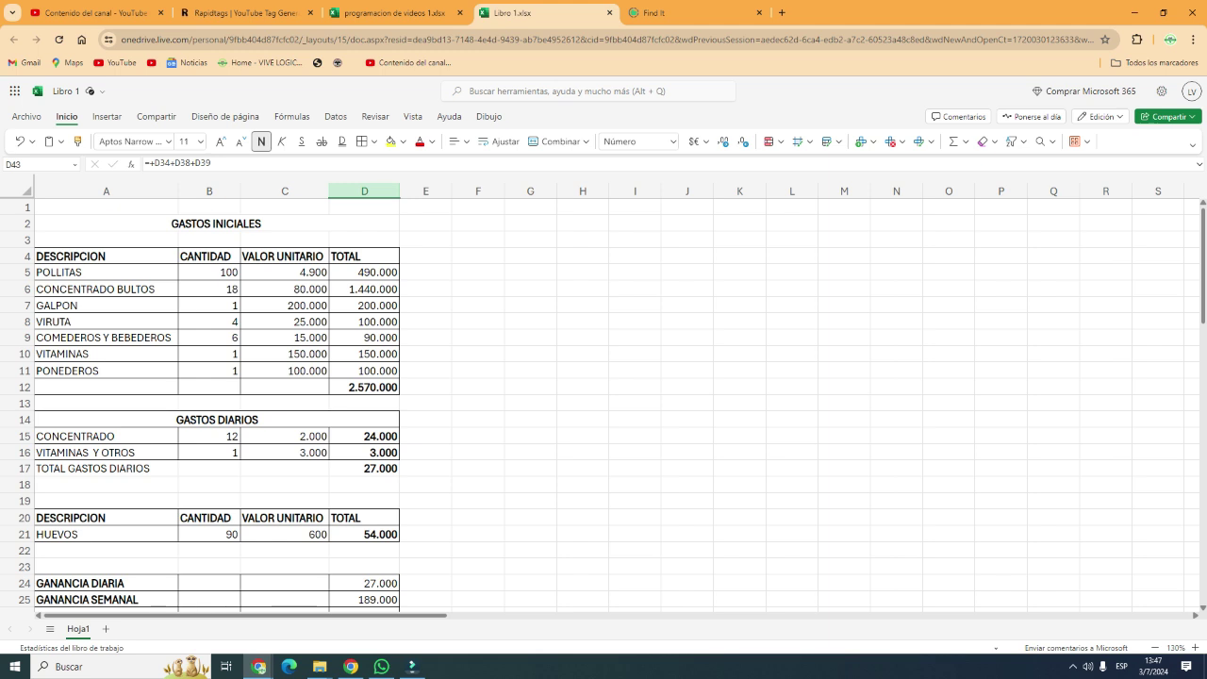
pyautogui.click(530, 321)
pyautogui.click(425, 272)
pyautogui.click(476, 354)
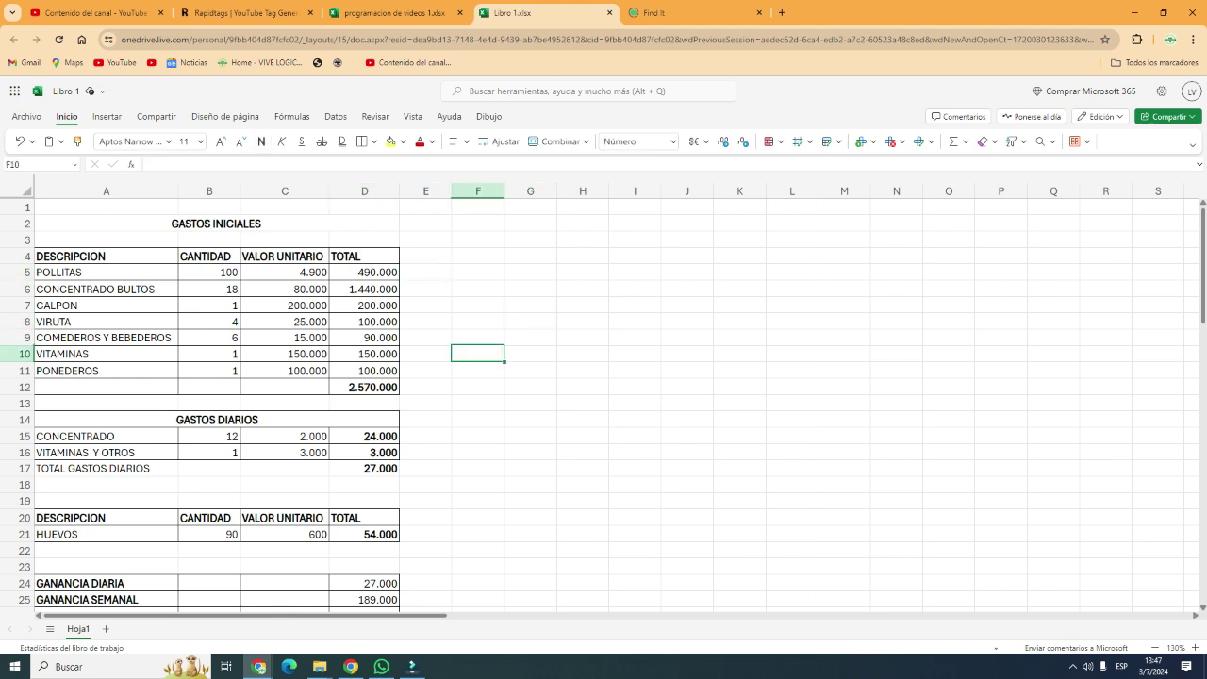
# Step: Set the unit value of POLLITAS in cell C5 to 28000
pyautogui.click(285, 272)
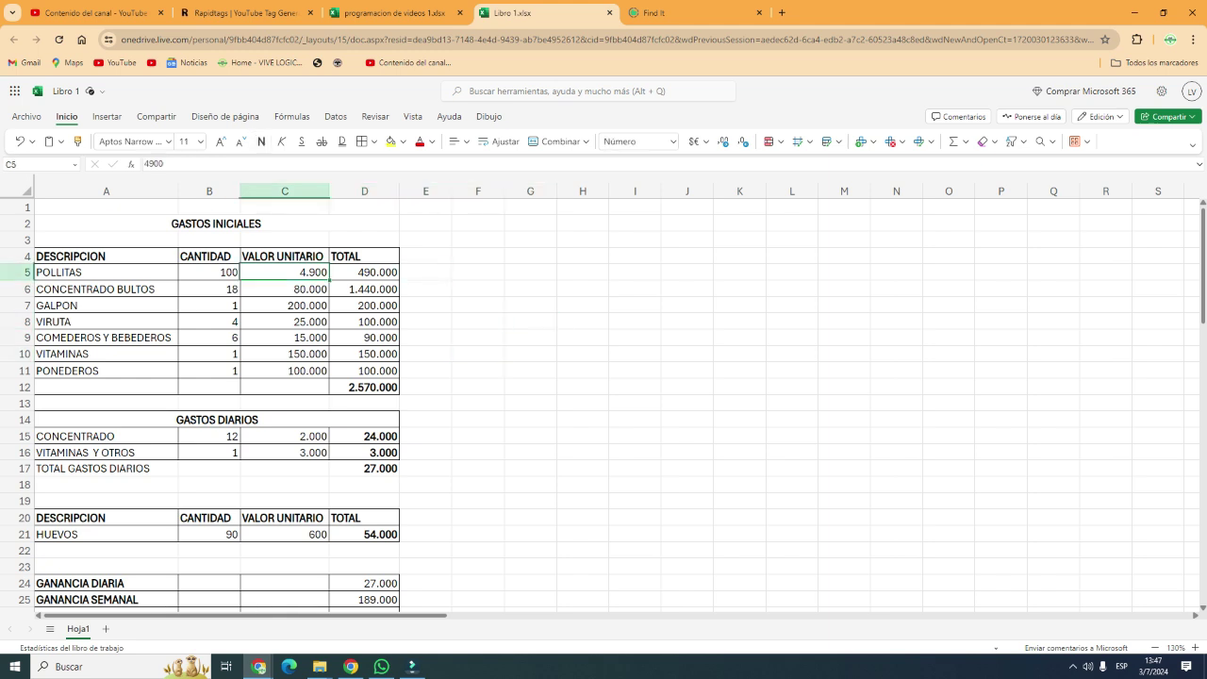
pyautogui.write('280000')
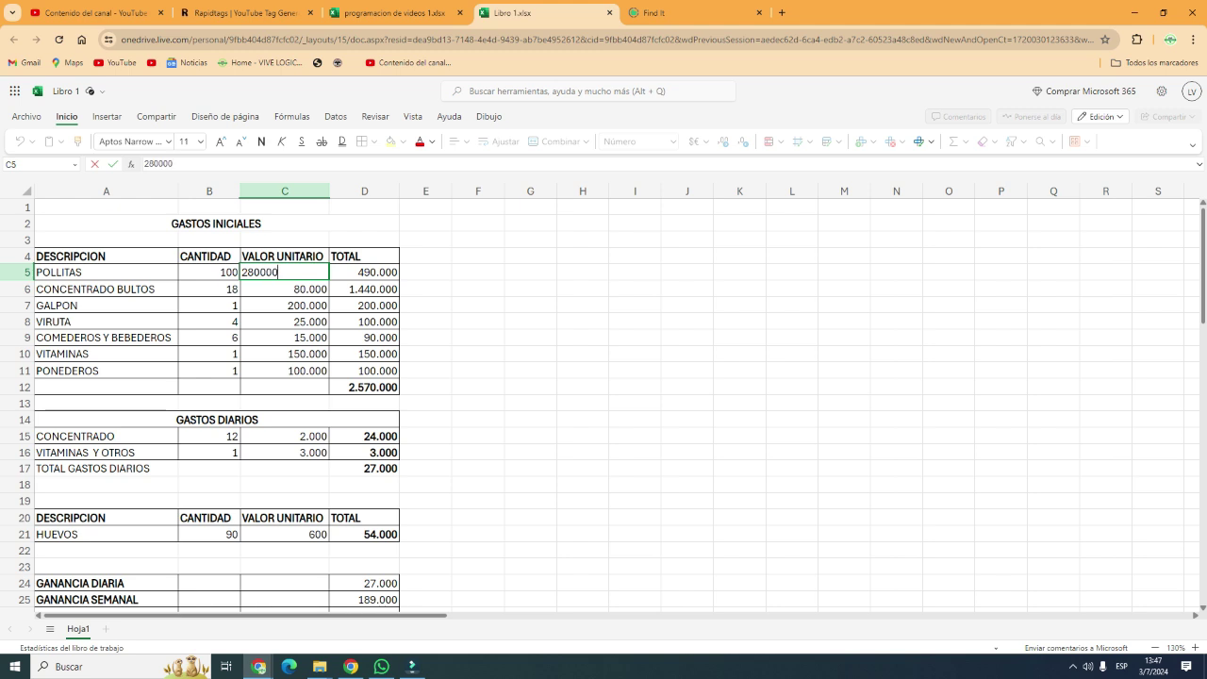
pyautogui.press('BackSpace')
pyautogui.press('Return')
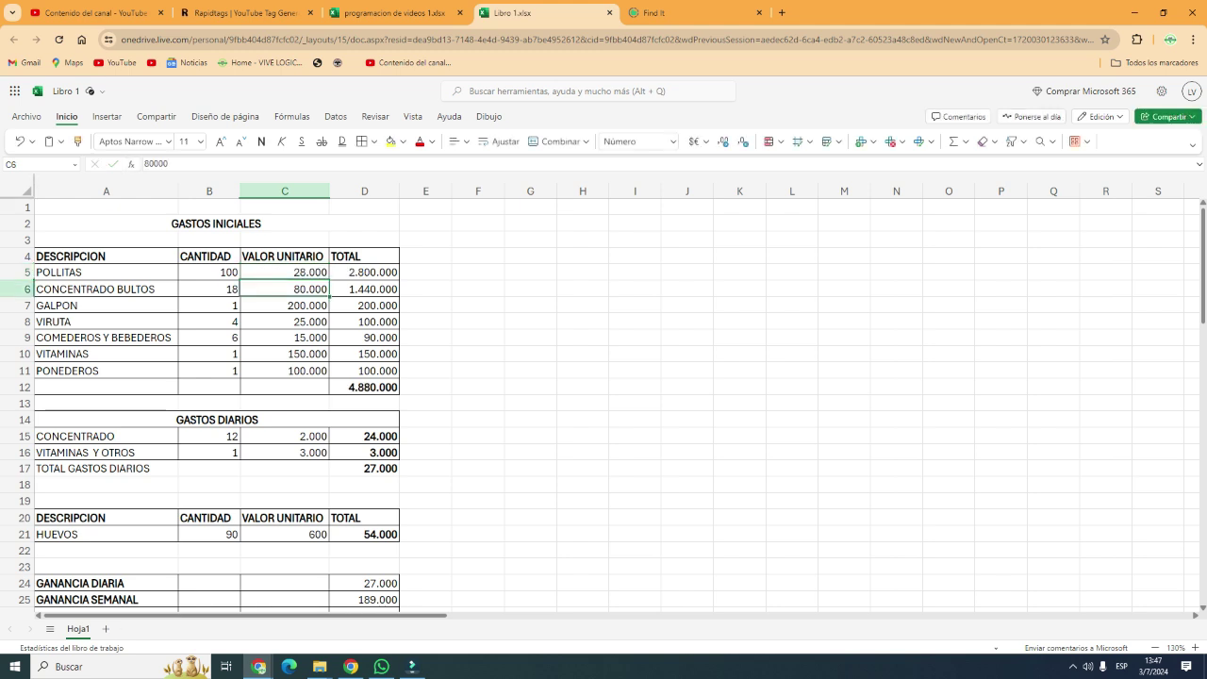
# Step: Set the CONCENTRADO BULTOS quantity in cell B6 to 0 and check the GASTOS INICIALES total in D12
pyautogui.press('Left')
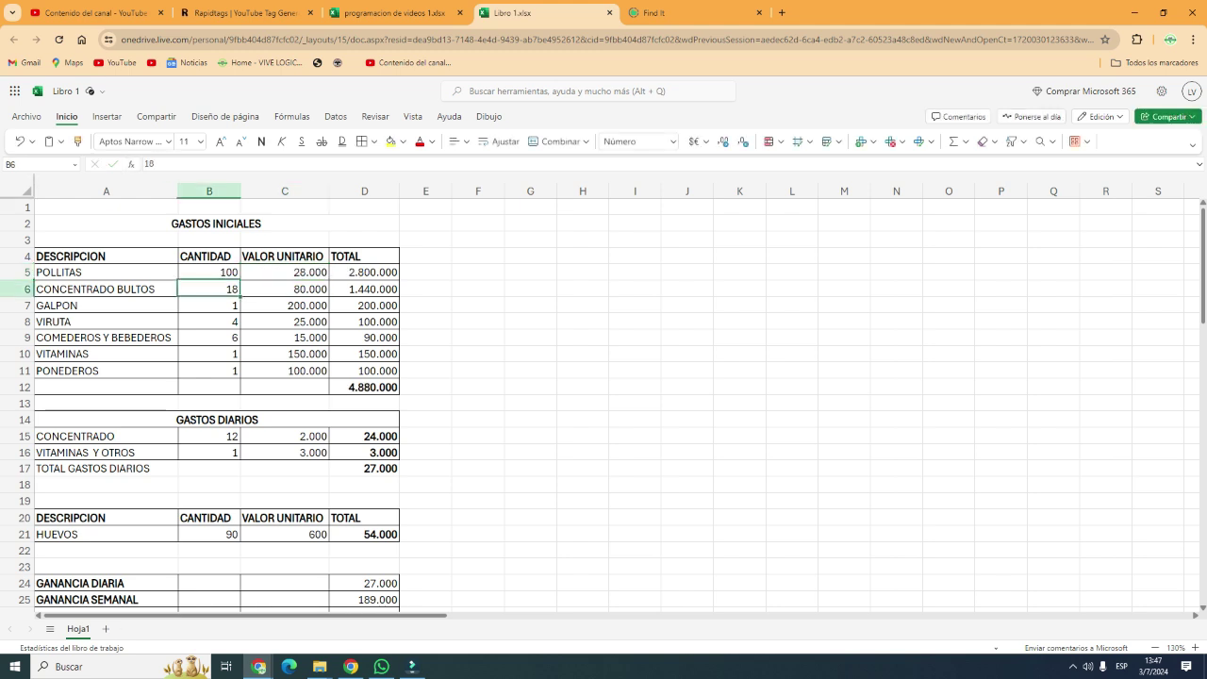
pyautogui.write('0')
pyautogui.press('Return')
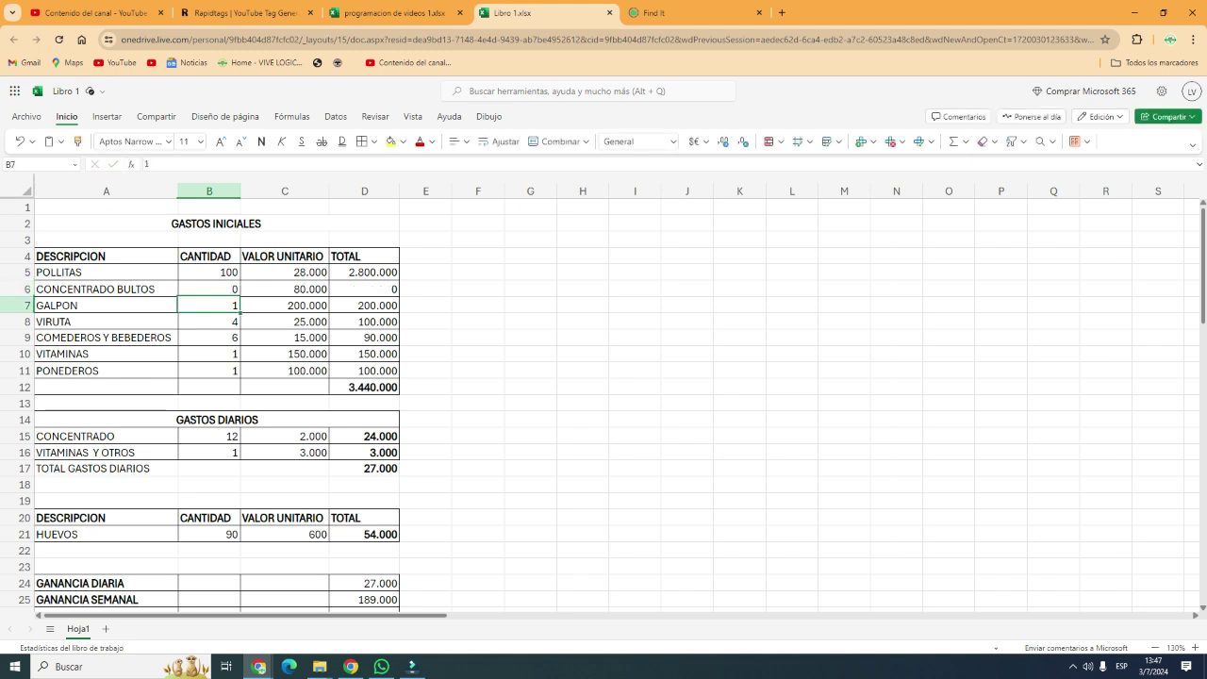
pyautogui.click(365, 387)
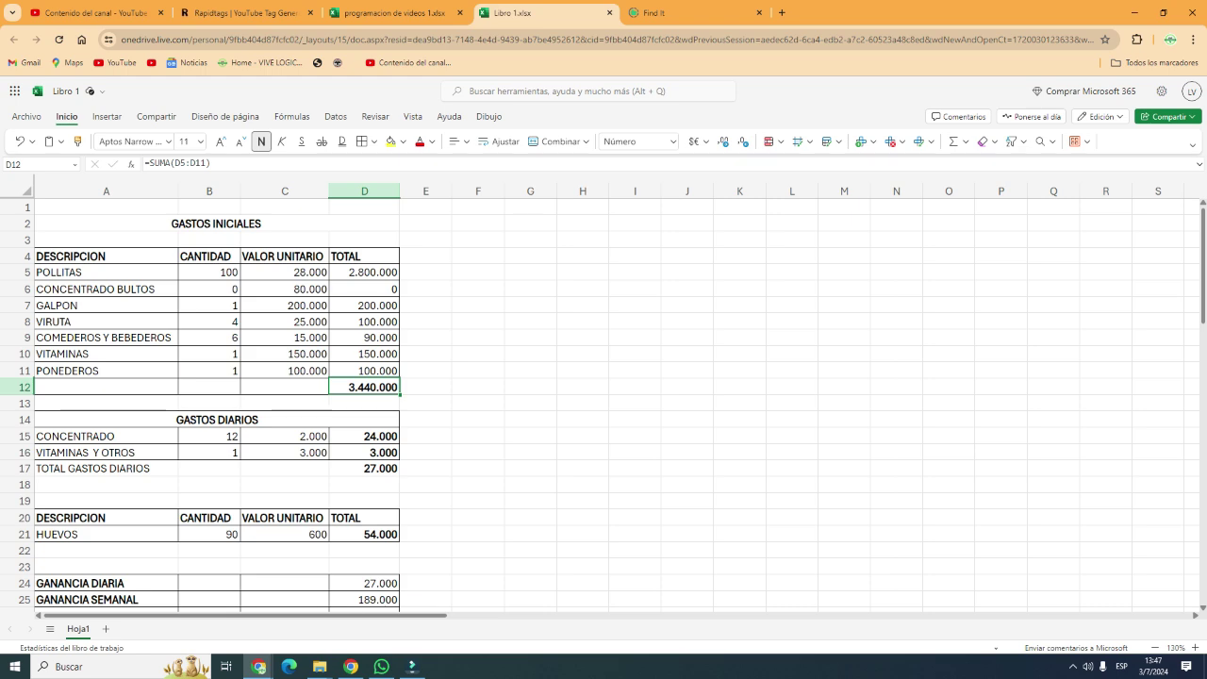
# Step: Check the TOTAL UTILIDADES amount in cell D43 and review the budget back up to the initial expenses
pyautogui.scroll(-2, 600, 403)
pyautogui.scroll(2, 599, 403)
pyautogui.scroll(-15, 612, 403)
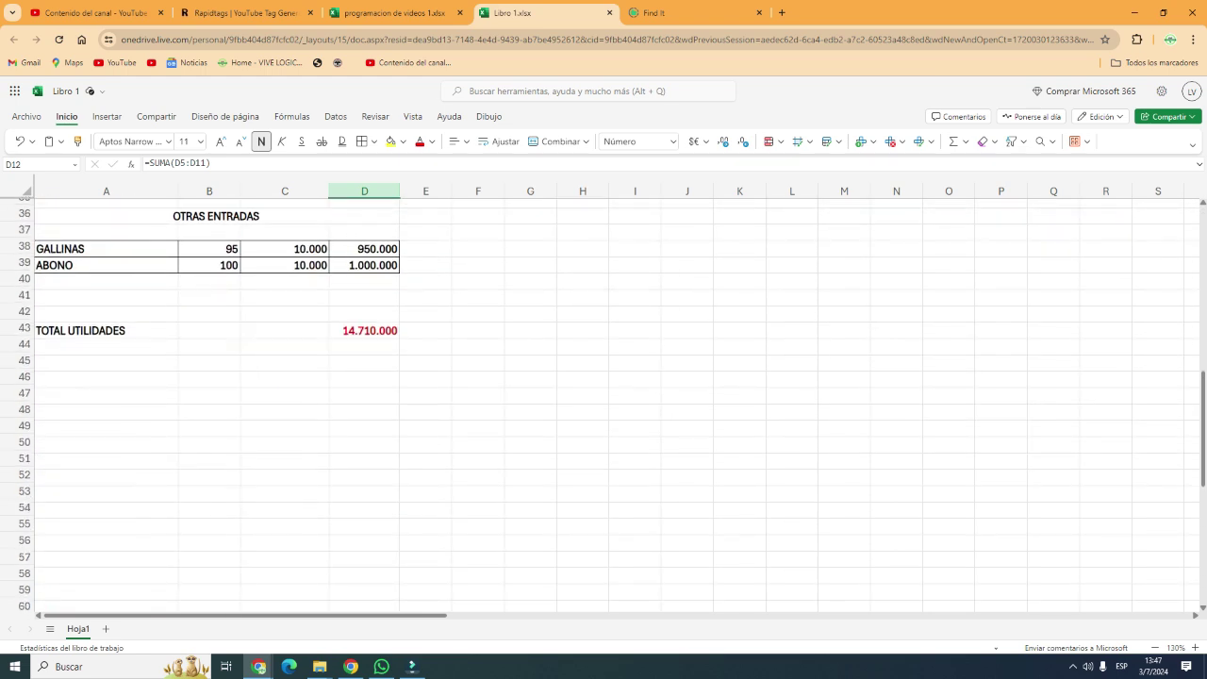
pyautogui.scroll(4, 611, 403)
pyautogui.click(365, 453)
pyautogui.scroll(9, 612, 405)
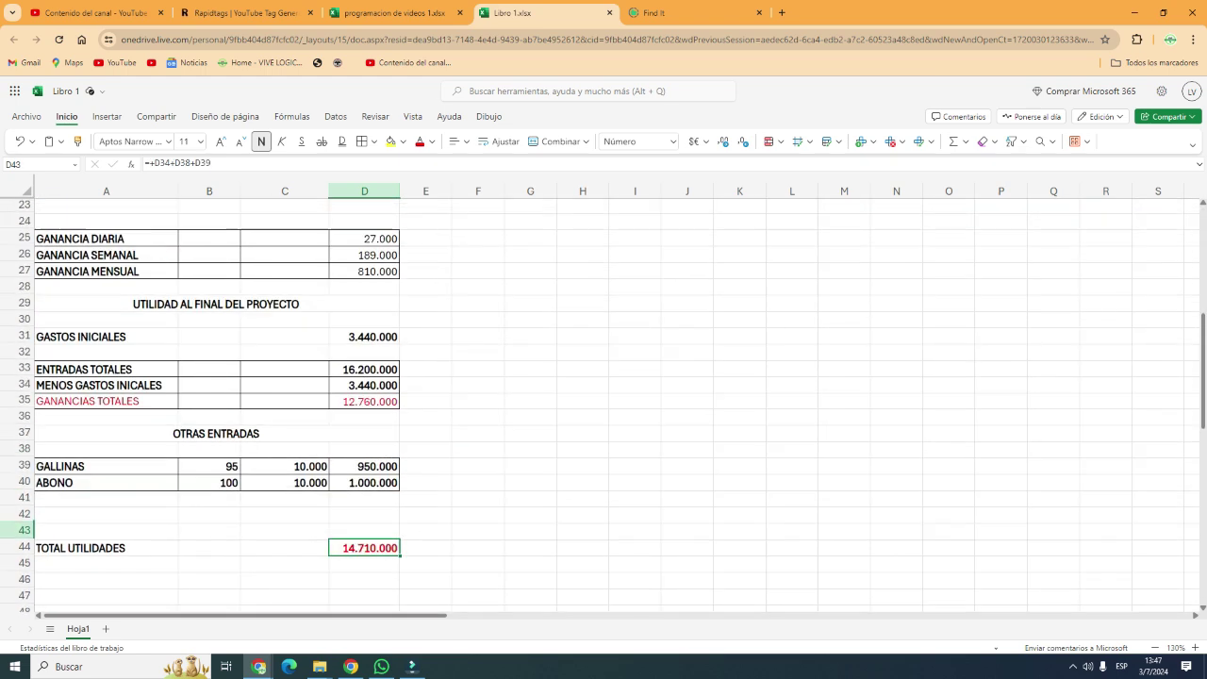
pyautogui.scroll(-3, 612, 406)
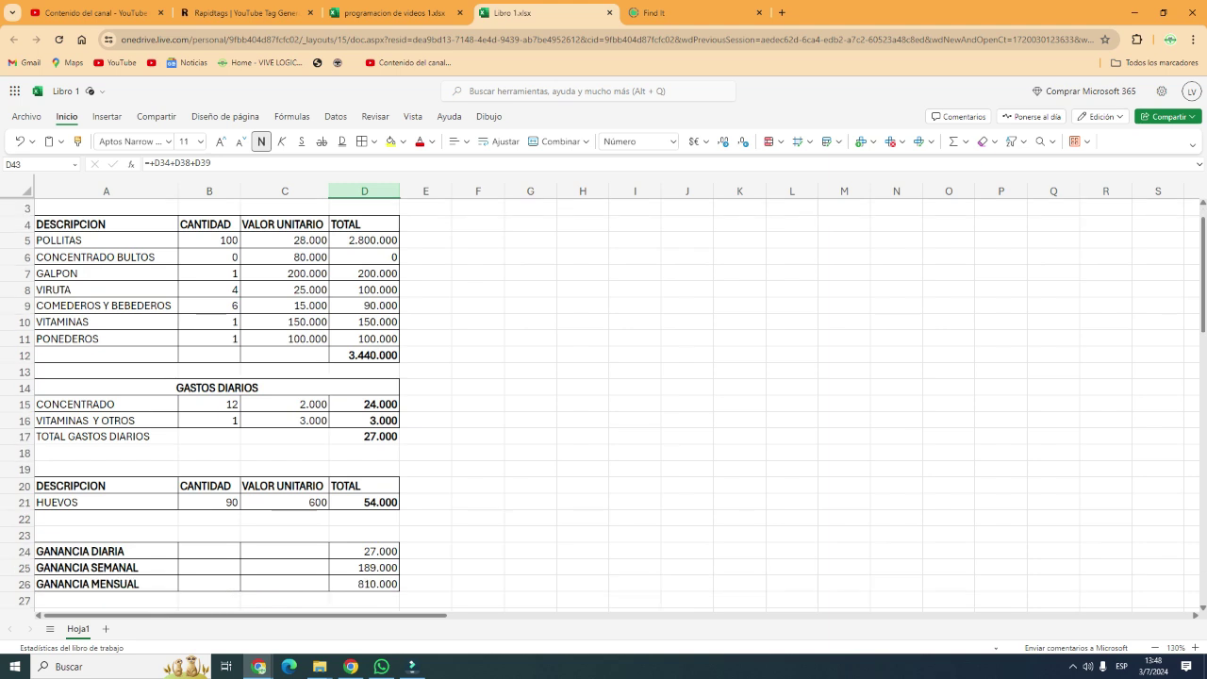